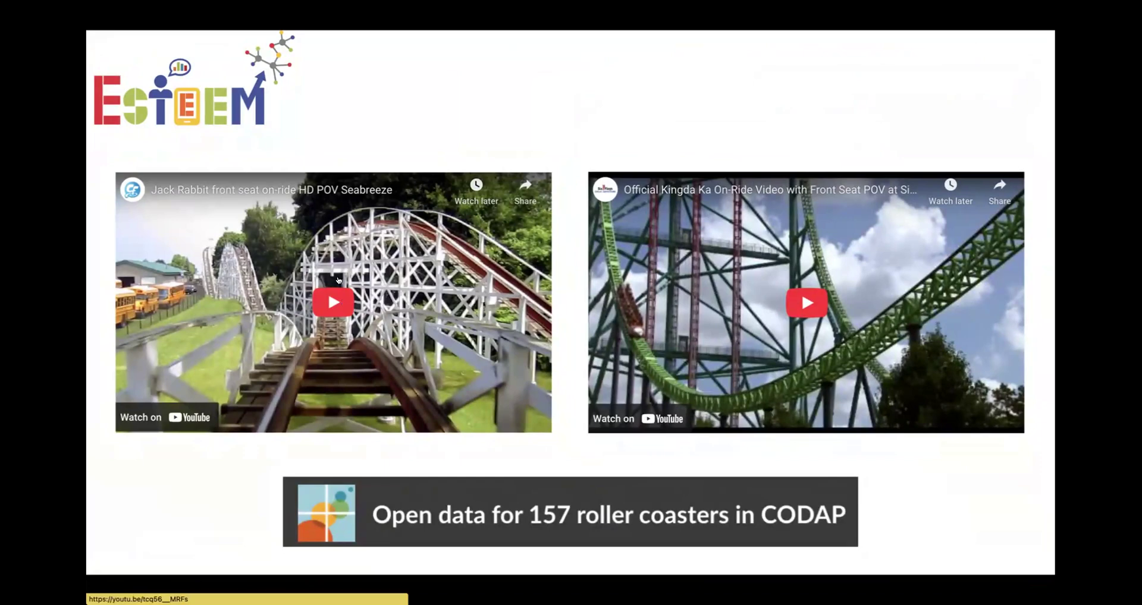
- Play the Jack Rabbit front-seat POV video on YouTube, skipping the ad, and pause at 1:38
left_click(337, 280)
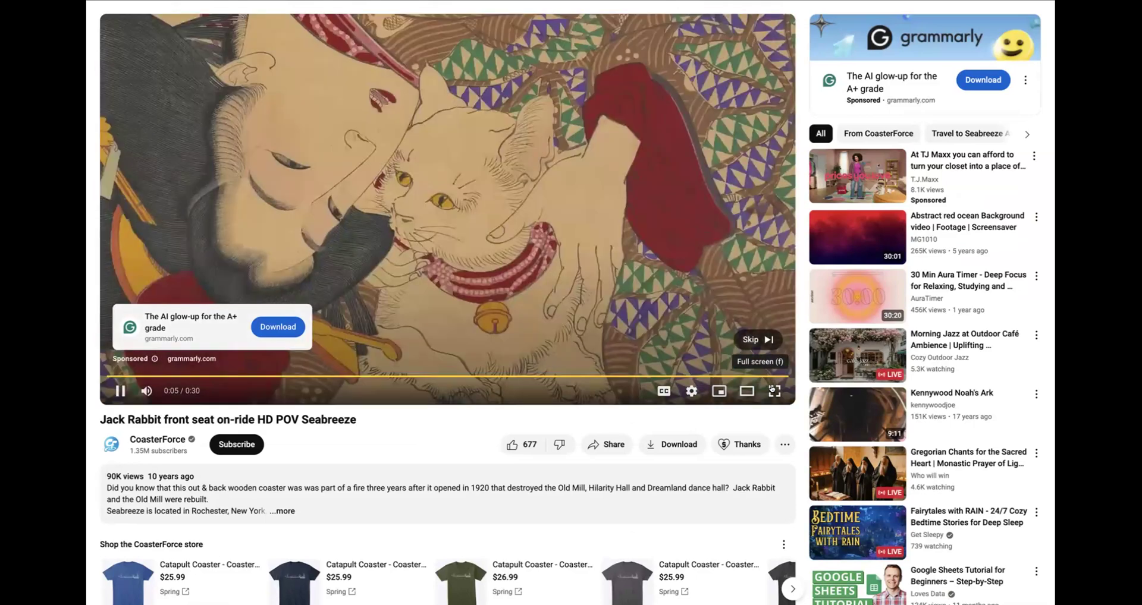
left_click(756, 339)
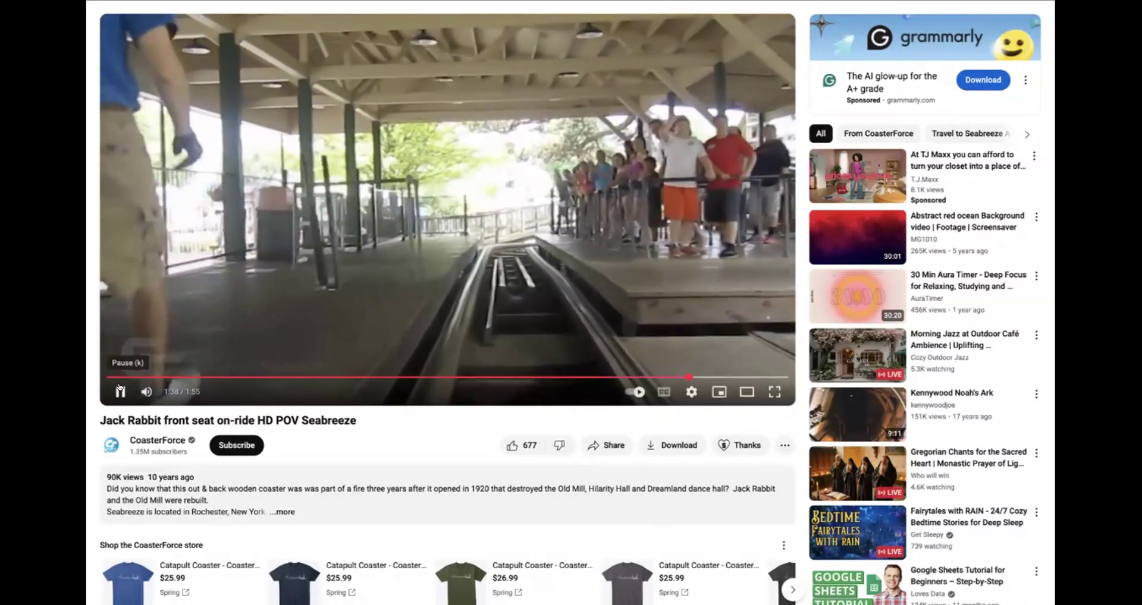
left_click(663, 44)
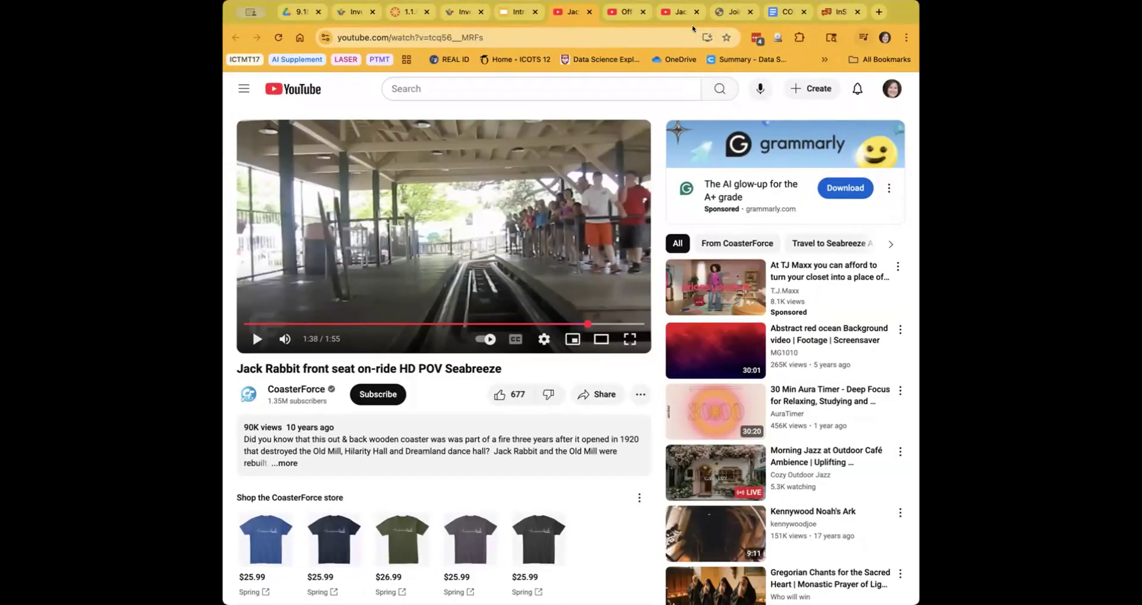
- Watch the Kingda Ka ride video full screen to its end, then exit full screen
left_click(628, 12)
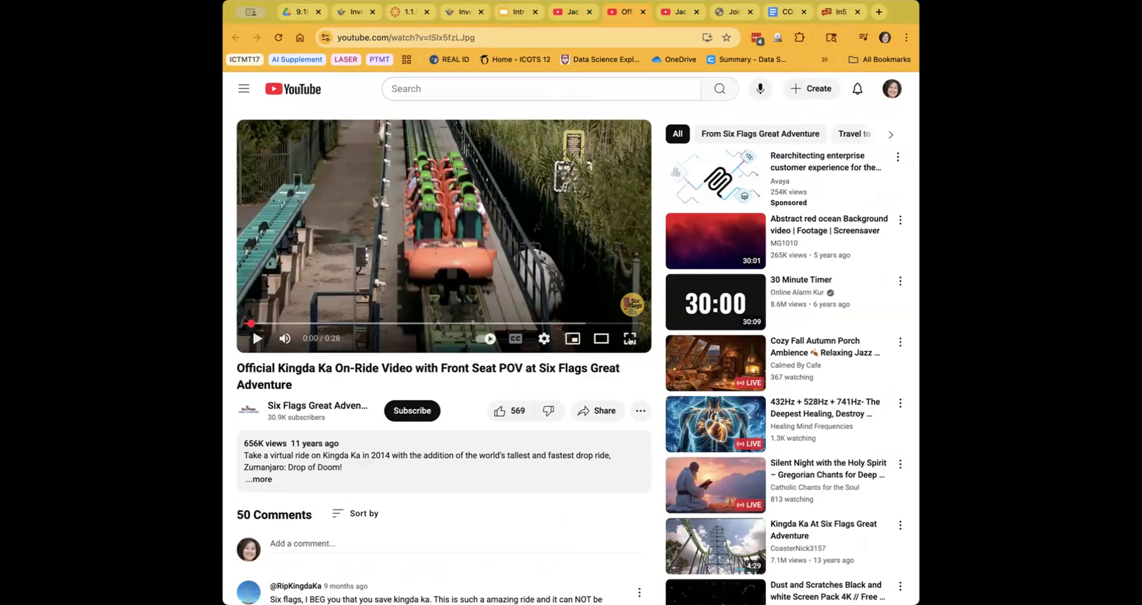
left_click(629, 339)
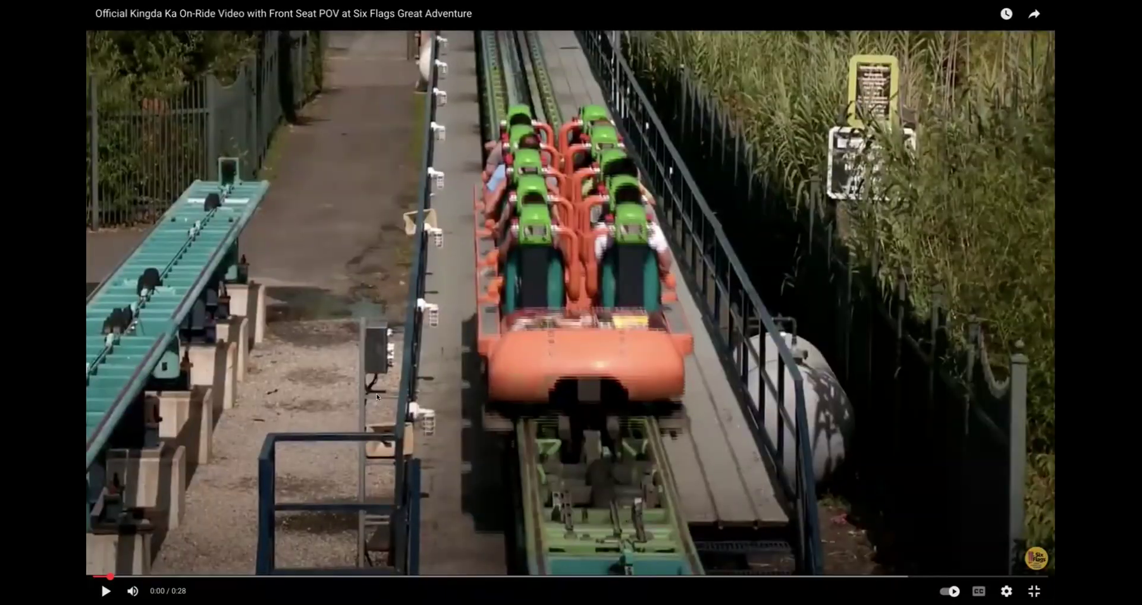
left_click(477, 385)
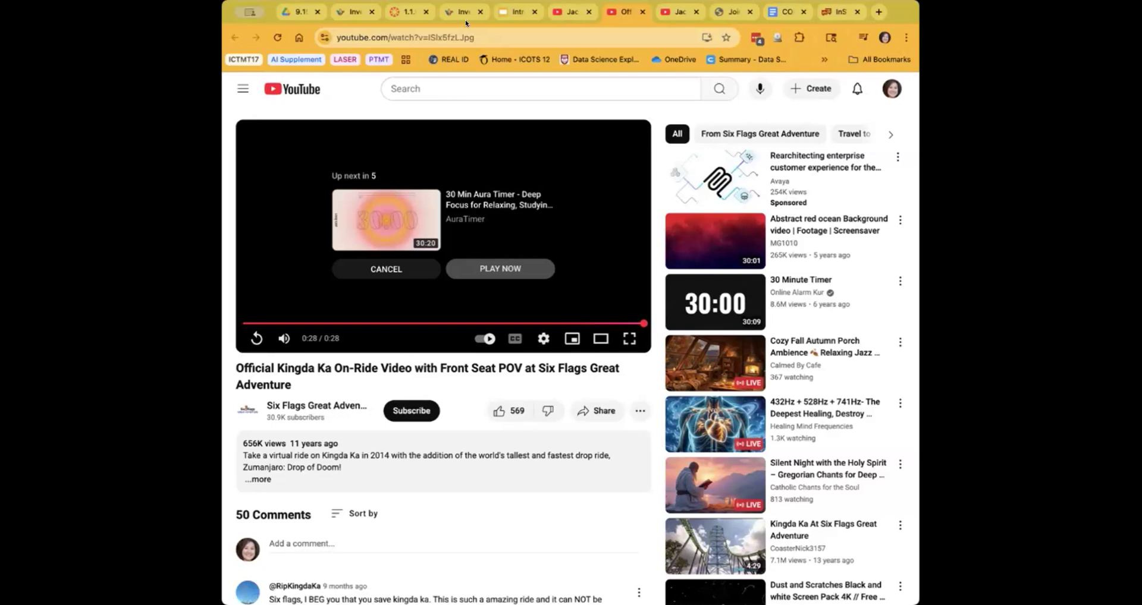
key("Escape")
- Go back to the roller coaster slide and open the 157-coaster dataset in CODAP
left_click(511, 14)
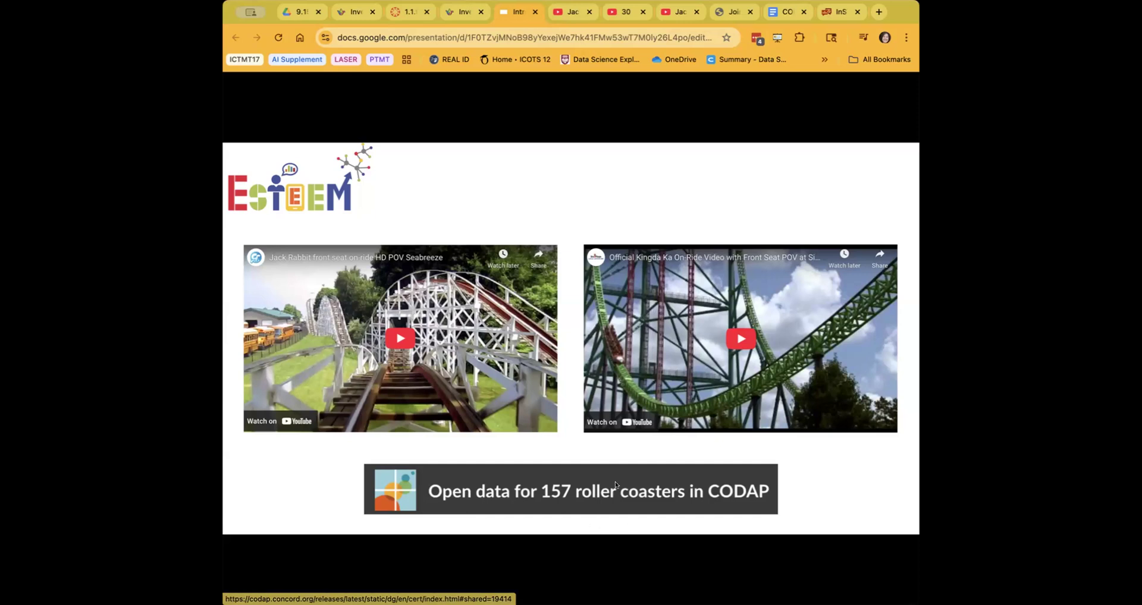
left_click(601, 506)
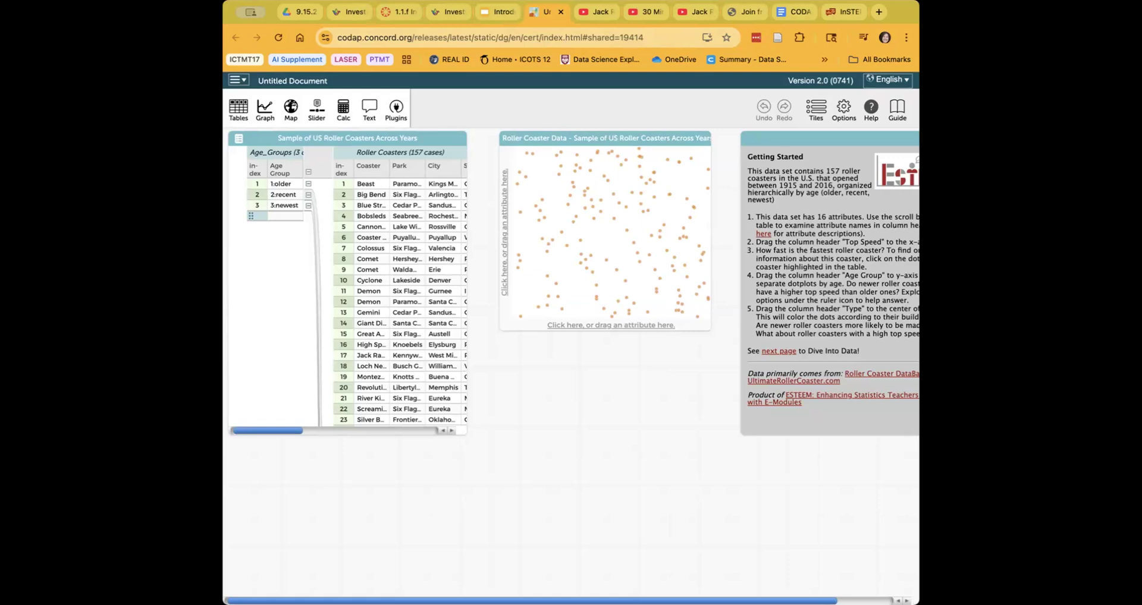
- Widen the browser window showing the CODAP roller coaster document
left_click_drag(919, 583, 935, 583)
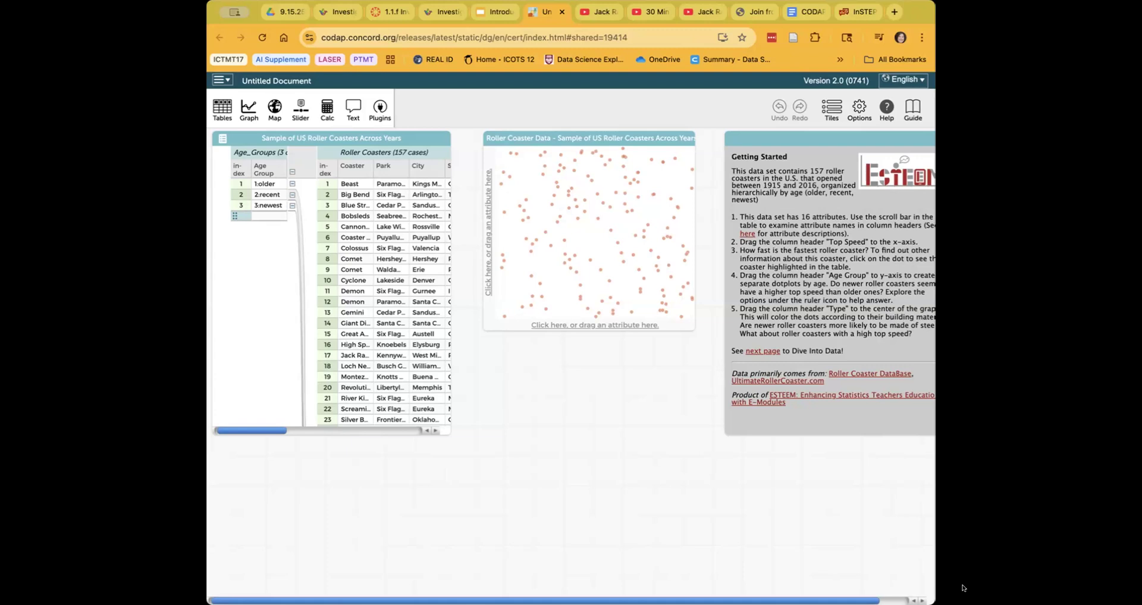
left_click_drag(965, 589, 947, 588)
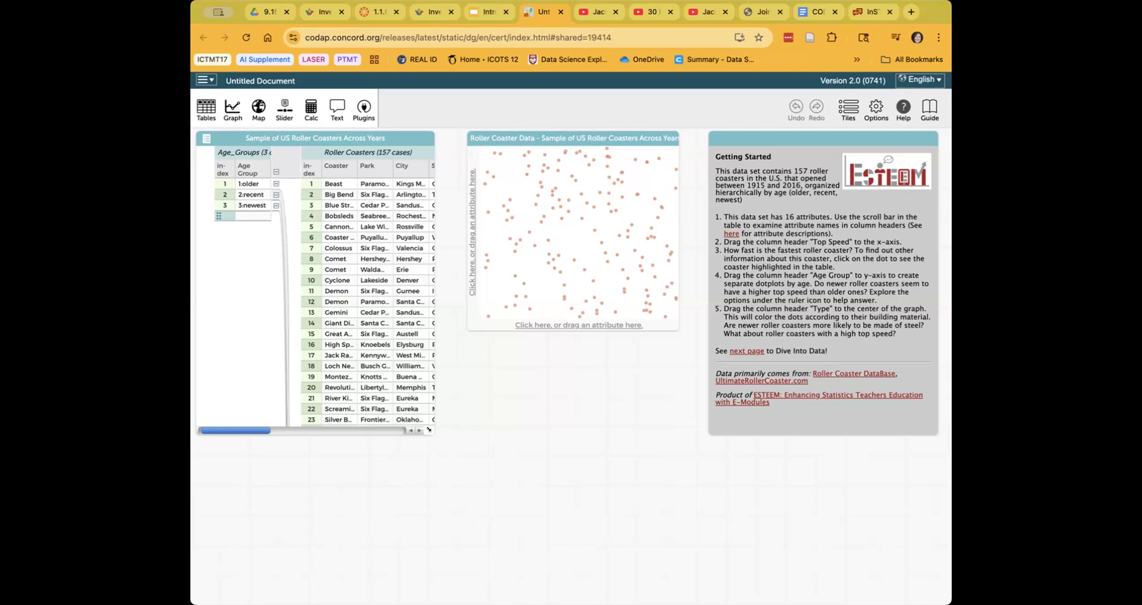
left_click_drag(428, 430, 697, 481)
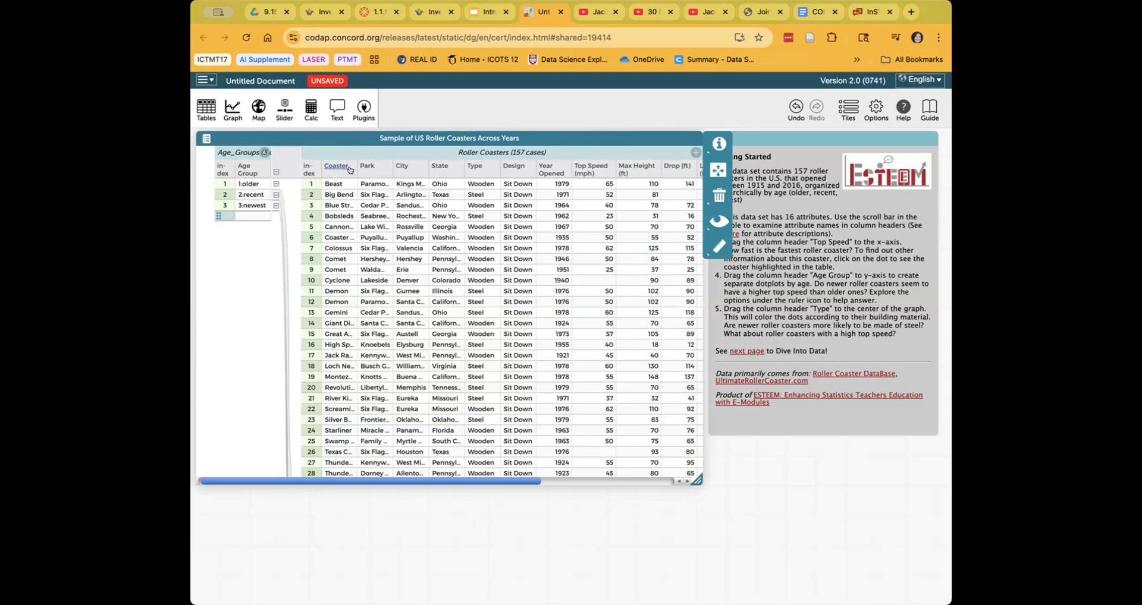
left_click_drag(359, 158, 402, 159)
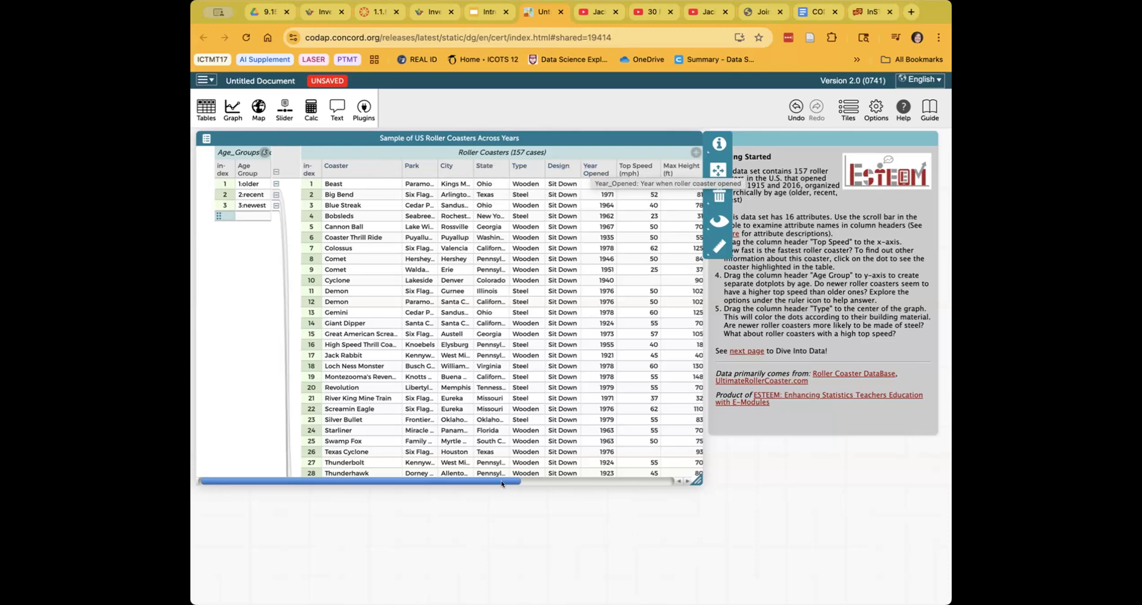
left_click_drag(519, 483, 660, 483)
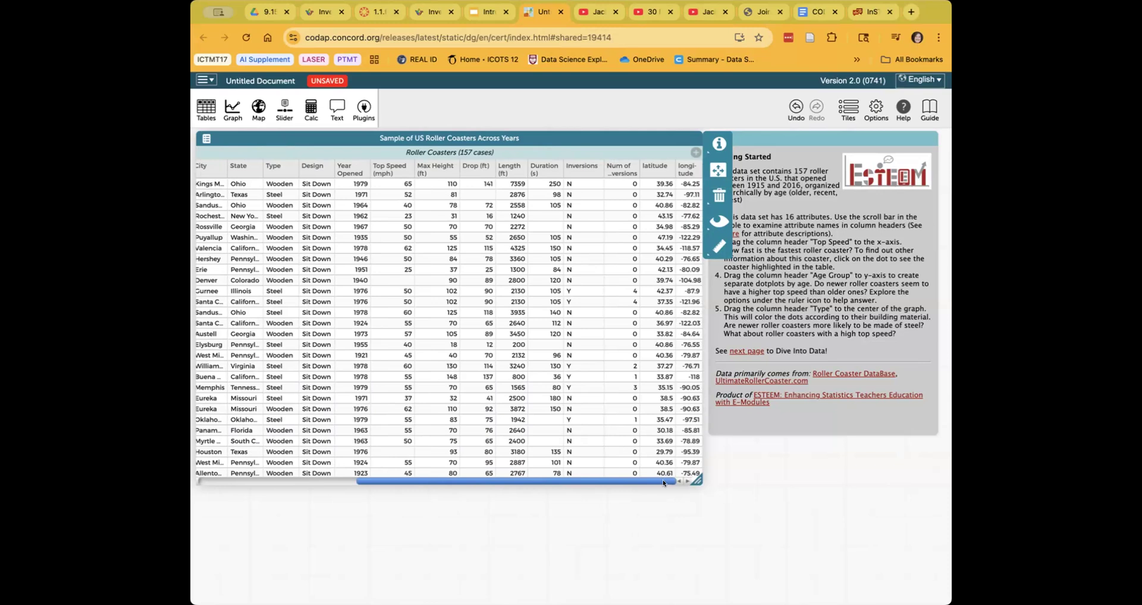
left_click_drag(642, 484, 420, 490)
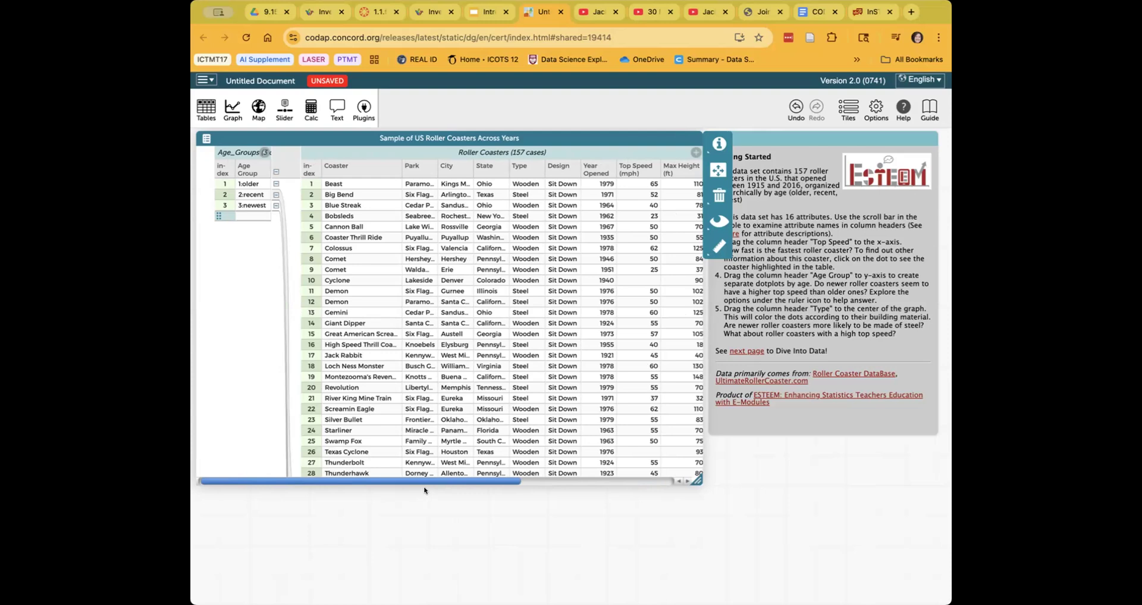
left_click(250, 184)
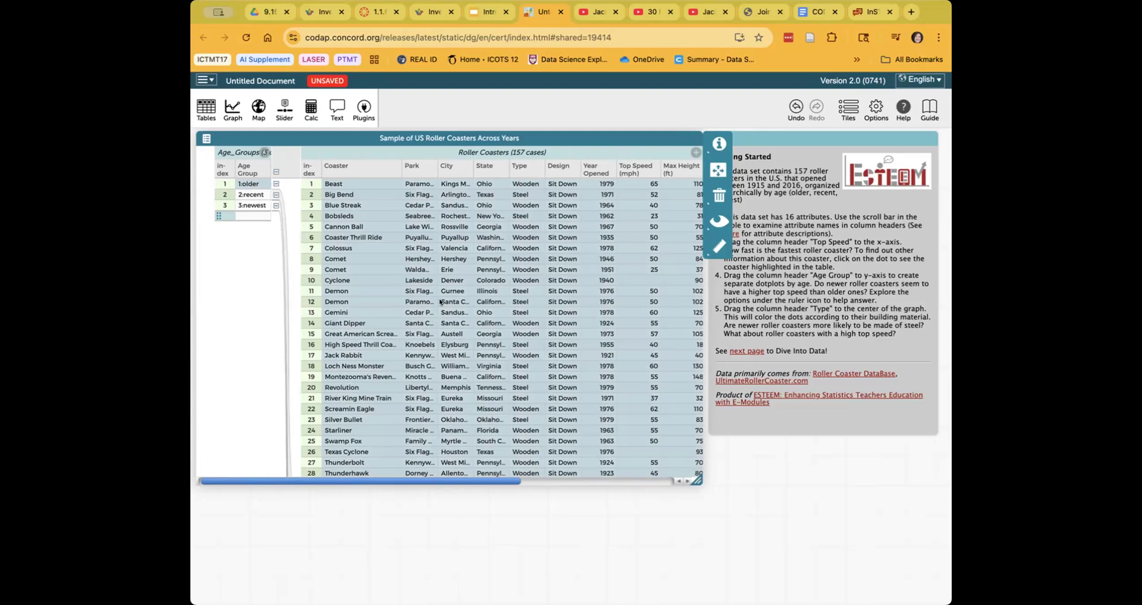
- Select the 2:recent age group's coasters and start shrinking the table to reveal the graph
scroll(487, 331, "down", 5)
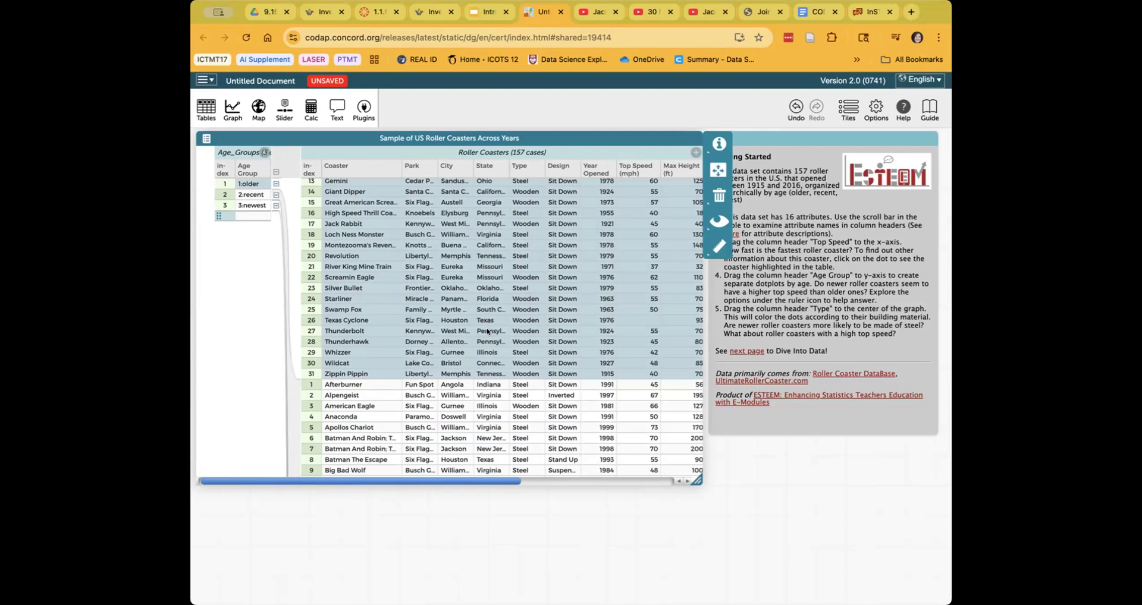
left_click(251, 195)
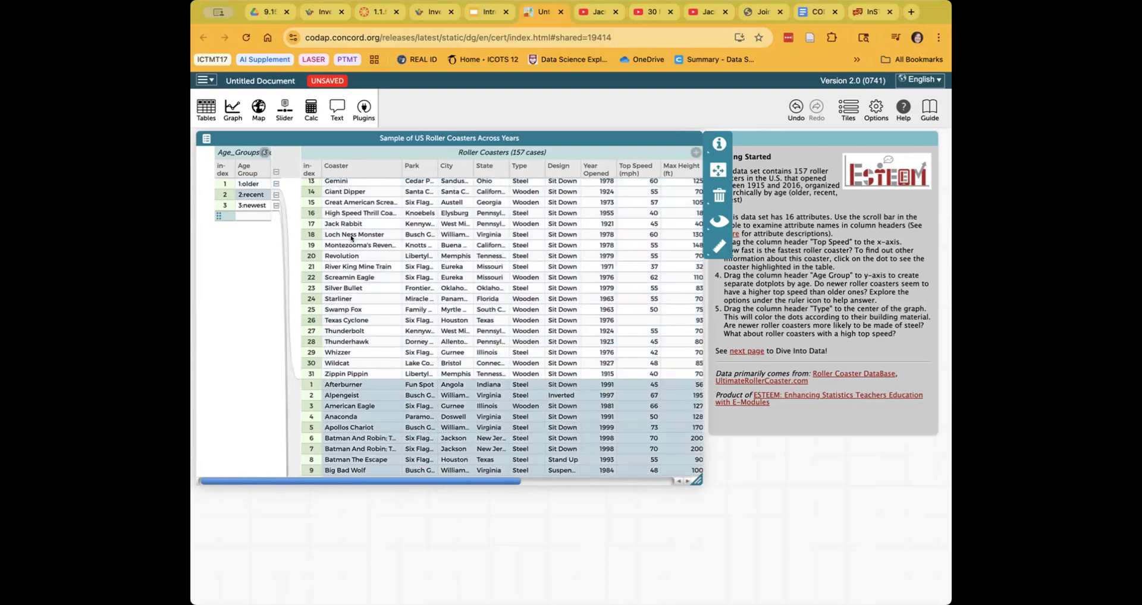
scroll(351, 238, "down", 10)
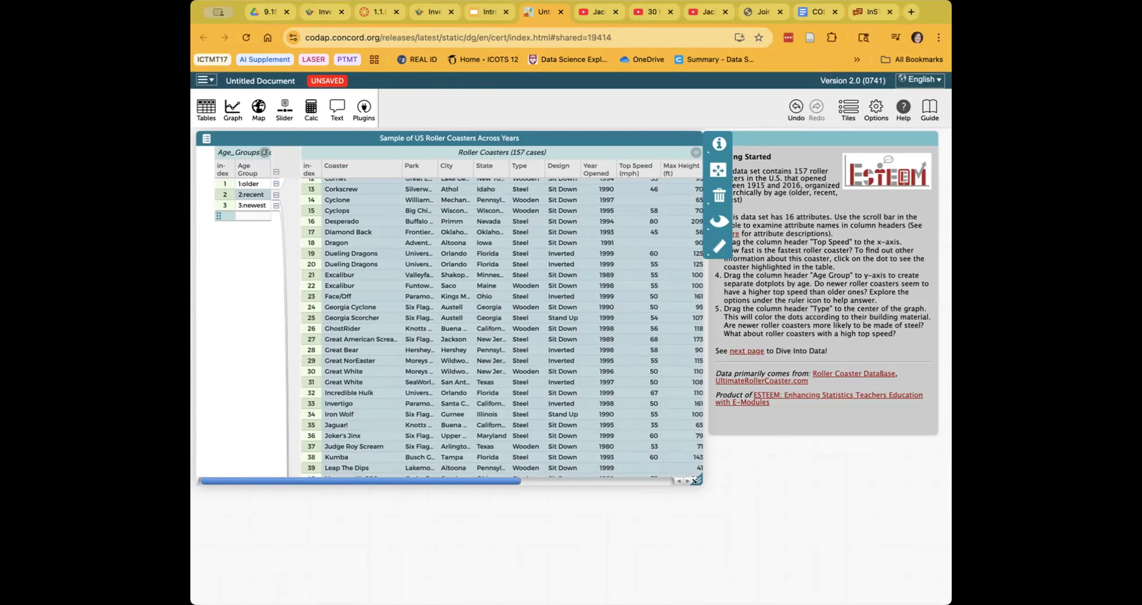
left_click_drag(696, 480, 634, 459)
- Shrink the case table, move the graph to its right, and select the older age group
left_click_drag(517, 434, 521, 436)
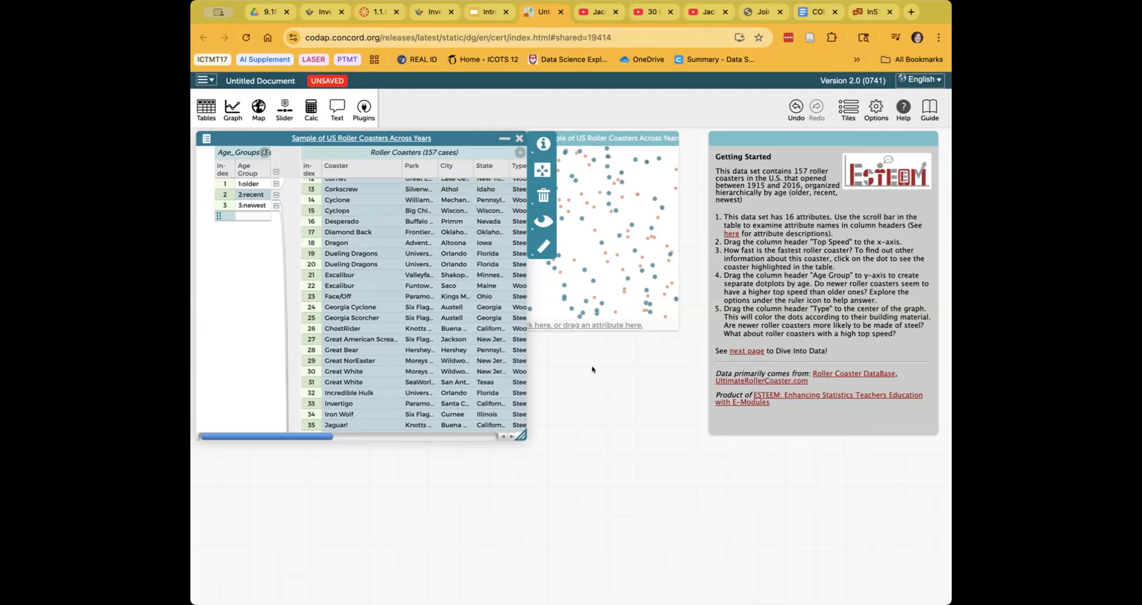
left_click_drag(586, 226, 702, 234)
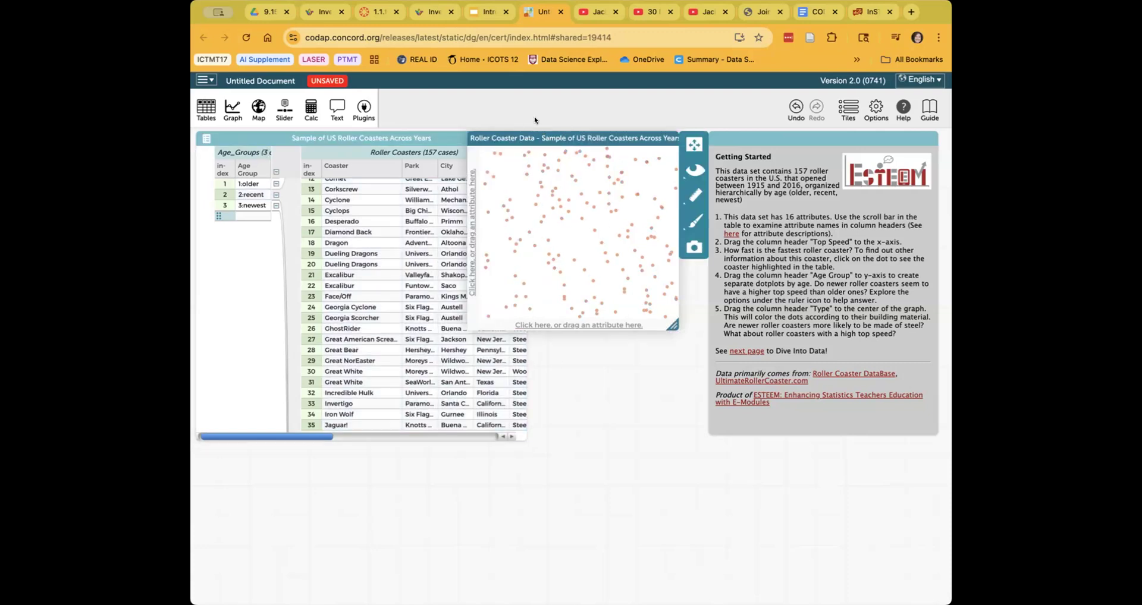
left_click_drag(531, 137, 694, 141)
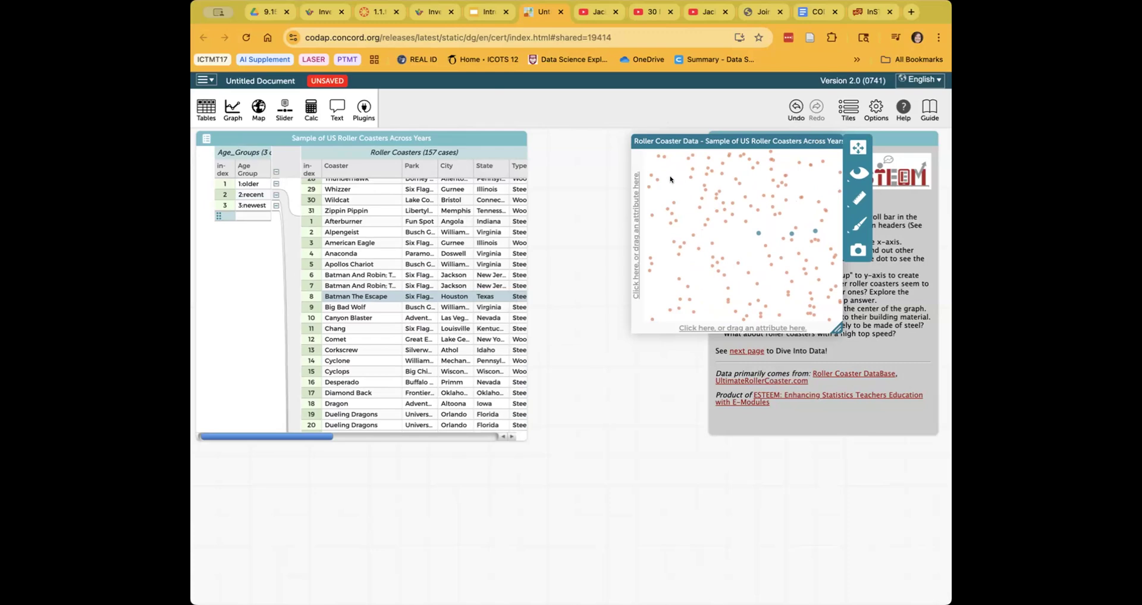
left_click(250, 183)
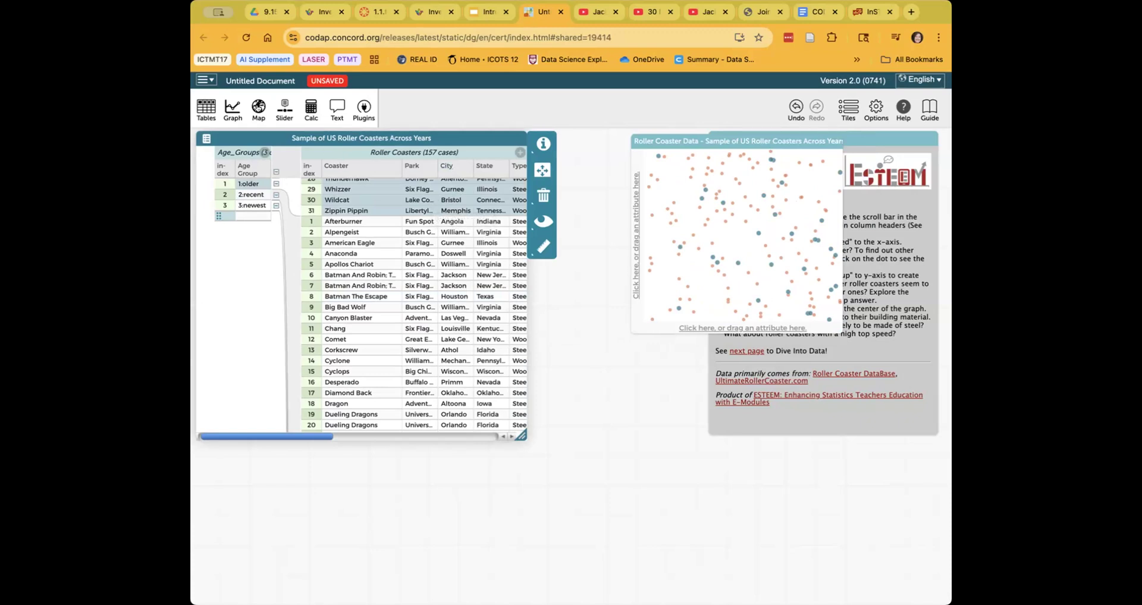
- Add a map of the roller coasters and place it below the graph
left_click(258, 107)
left_click_drag(520, 217, 745, 350)
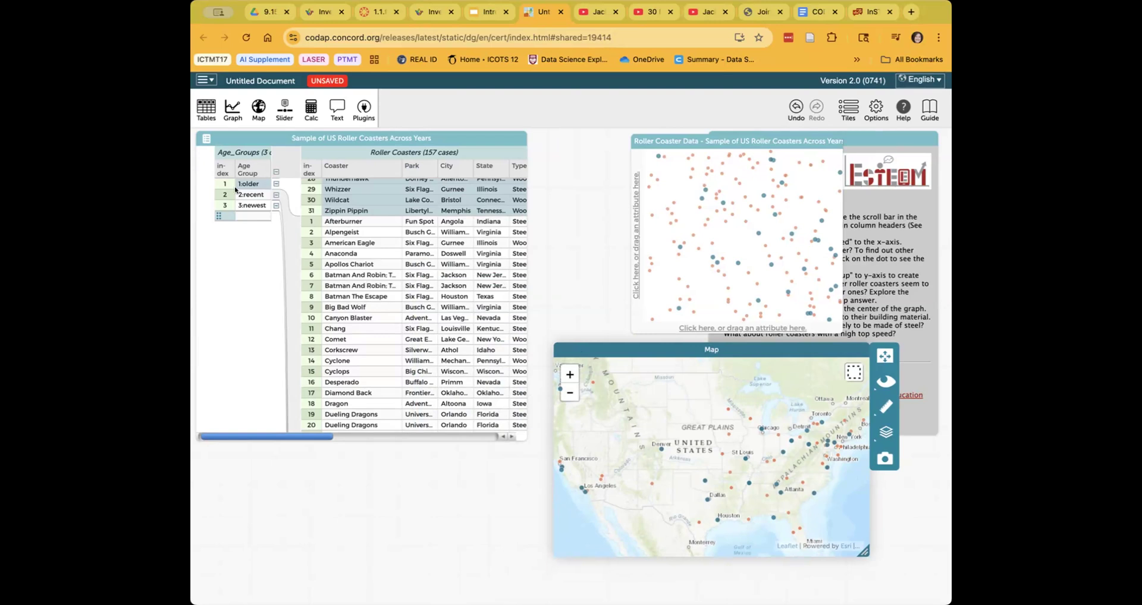
- Scroll the case table and select the Anaconda coaster
scroll(379, 242, "up", 1)
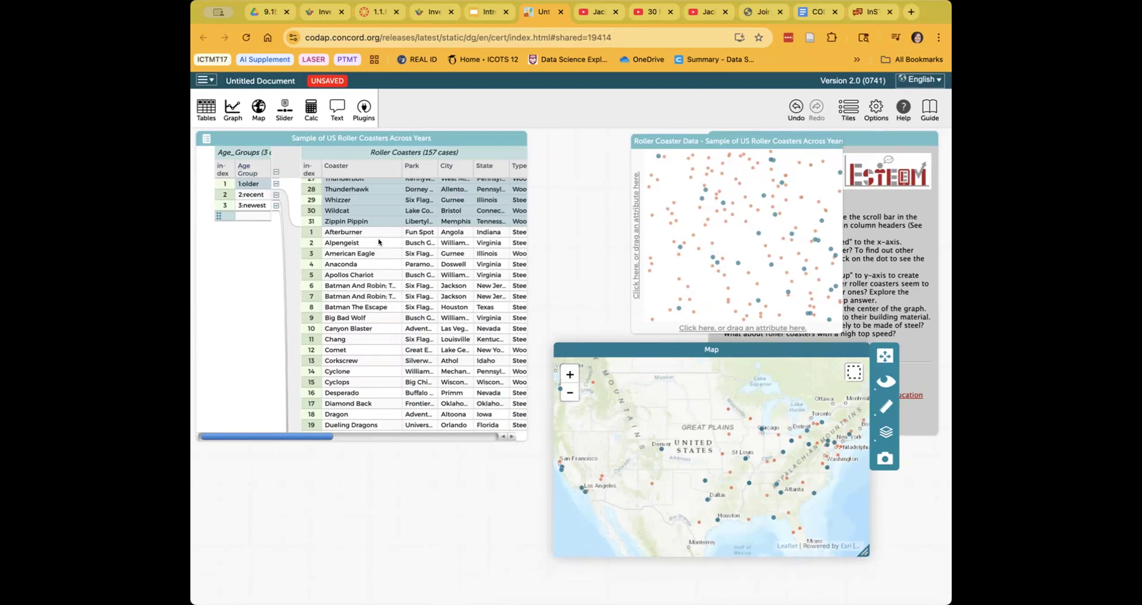
scroll(379, 242, "up", 3)
scroll(375, 287, "down", 2)
left_click(353, 293)
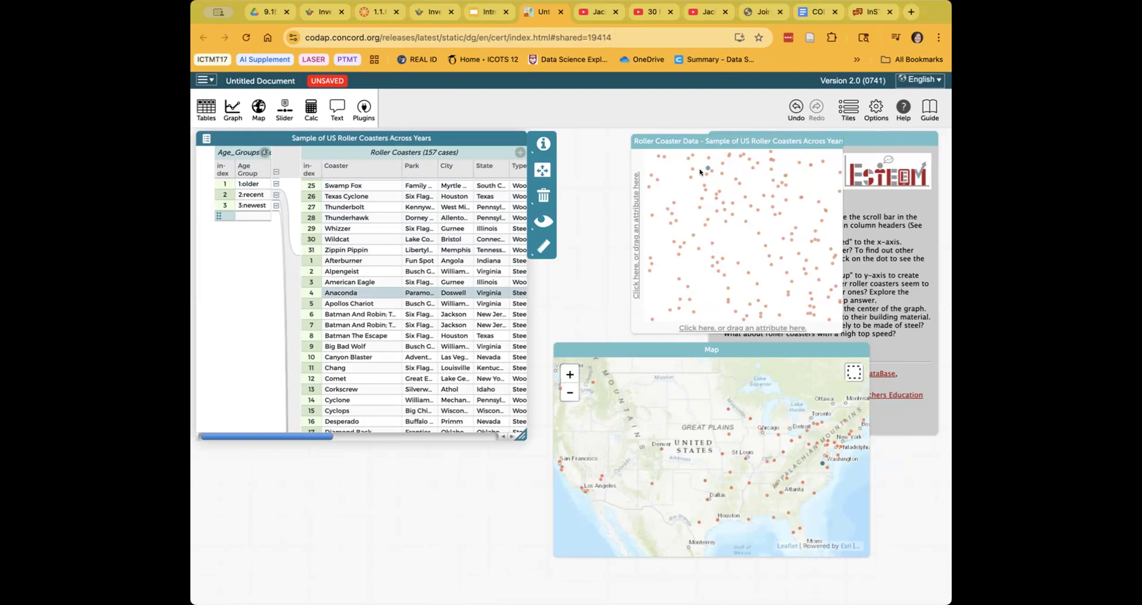
- Scroll the table to the Top Speed column and plot Top Speed on the graph's horizontal axis
mouse_move(706, 170)
left_click_drag(318, 437, 437, 441)
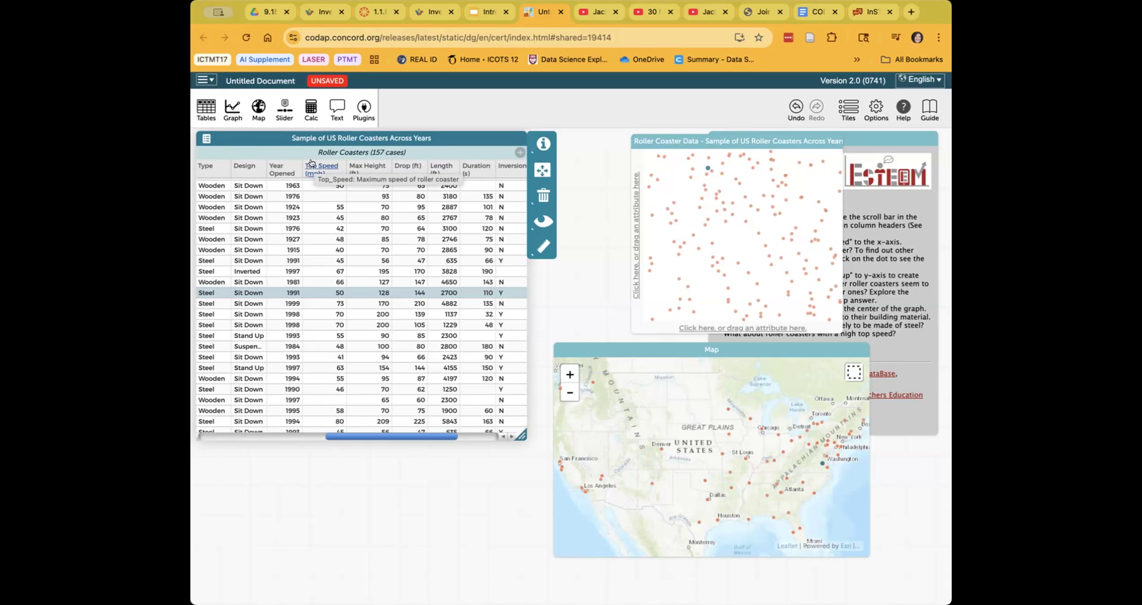
left_click_drag(310, 163, 738, 332)
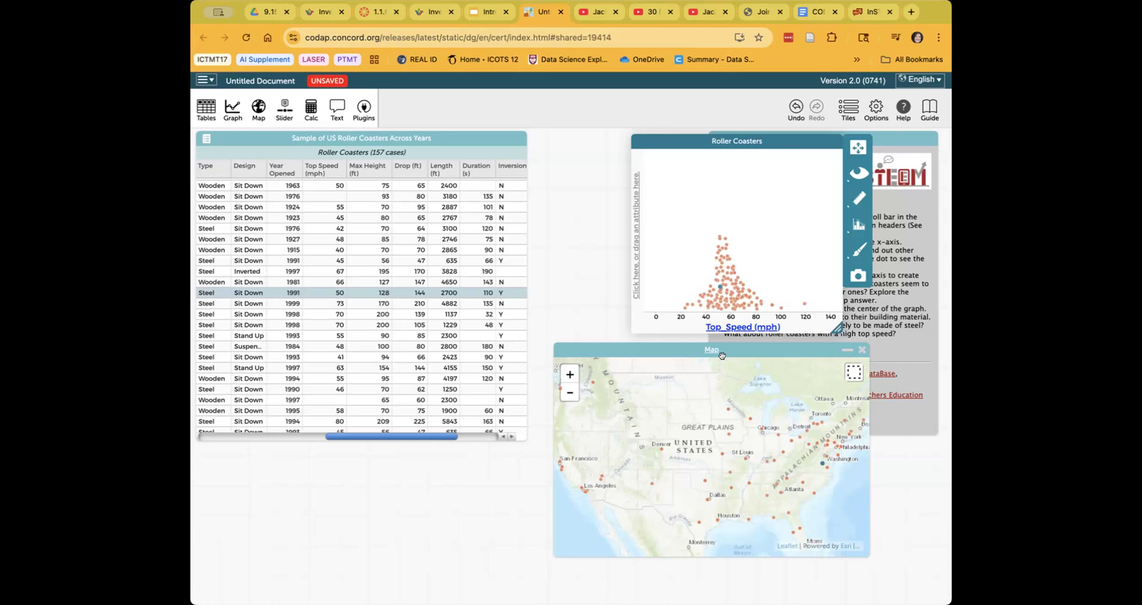
- Shift the Top Speed dot plot left and enlarge it so dots spread across 20–120 mph
left_click_drag(744, 132, 700, 132)
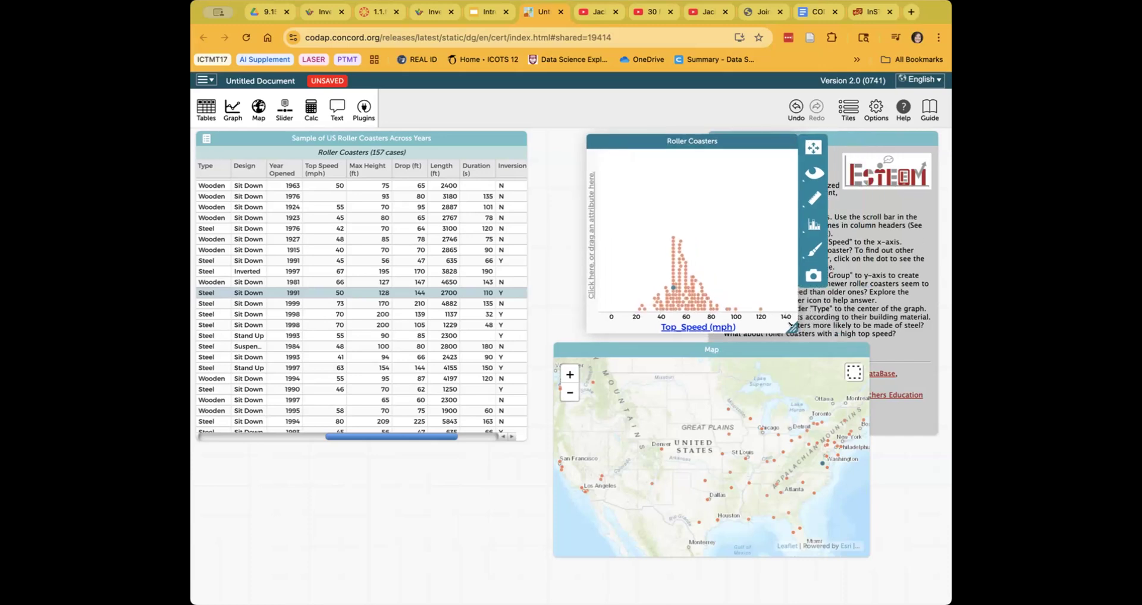
mouse_move(829, 328)
left_mouse_down()
mouse_move(849, 333)
mouse_move(836, 331)
left_mouse_up()
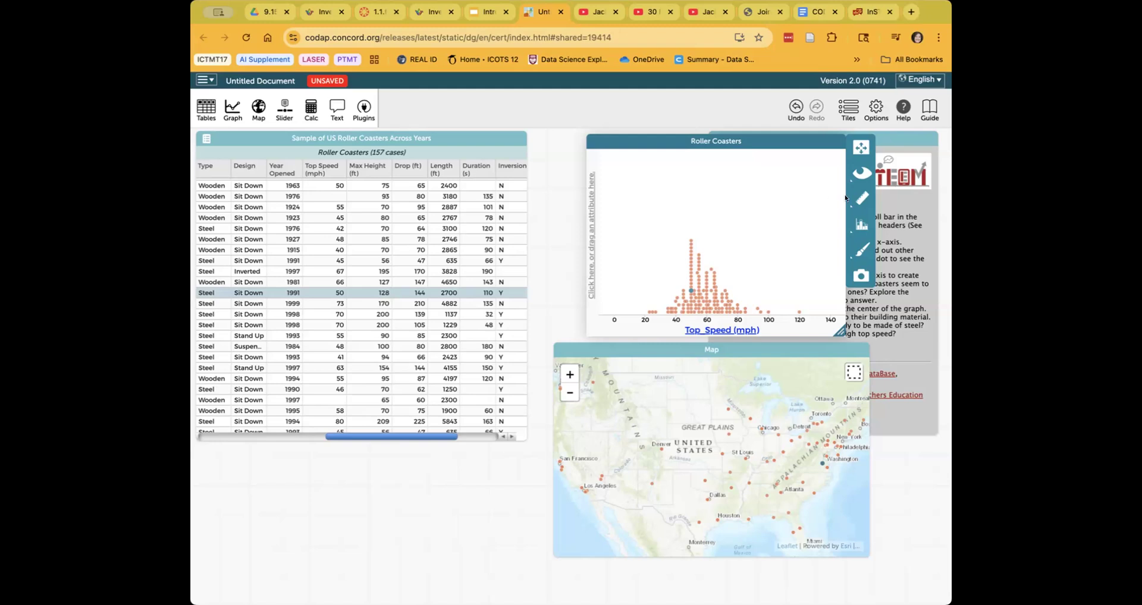
- Look through the graph's hide/show, measure, format and configuration options, leaving the Measure panel open
left_click(859, 171)
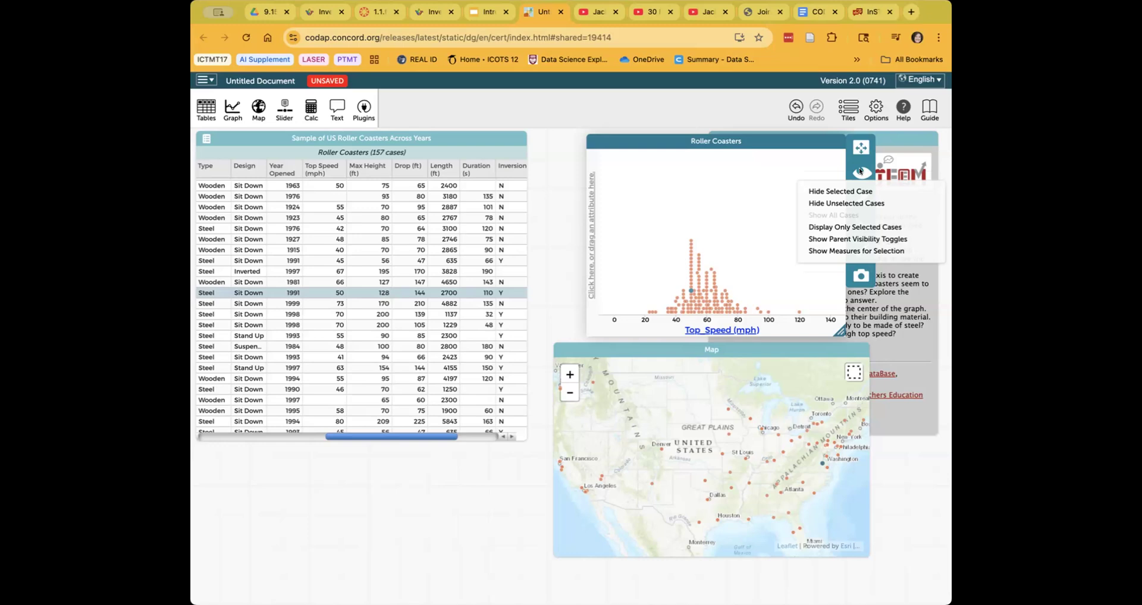
left_click(852, 156)
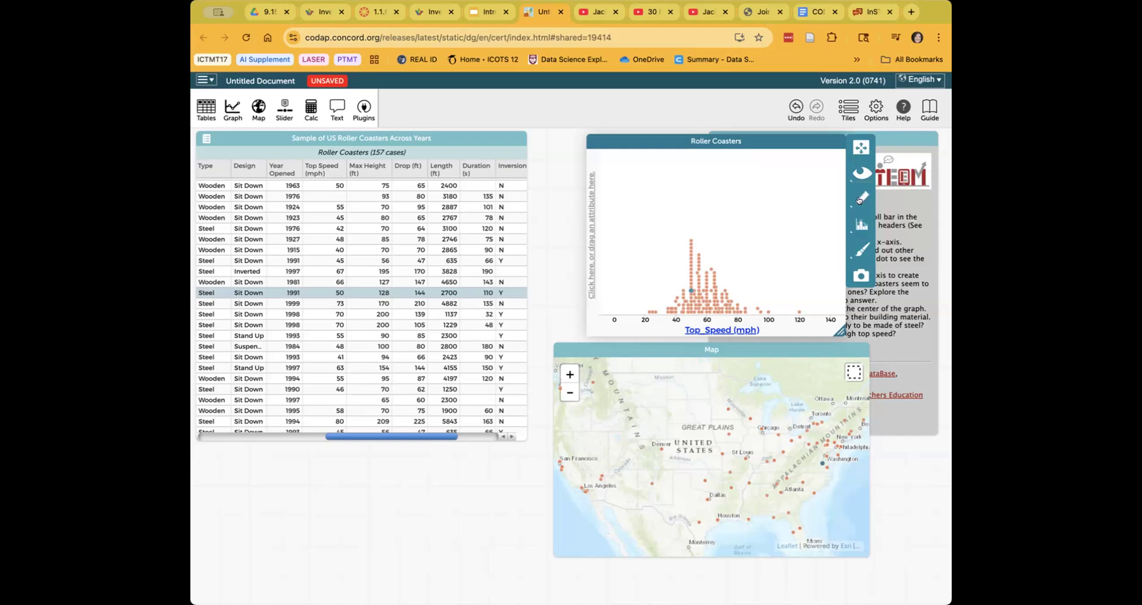
left_click(860, 199)
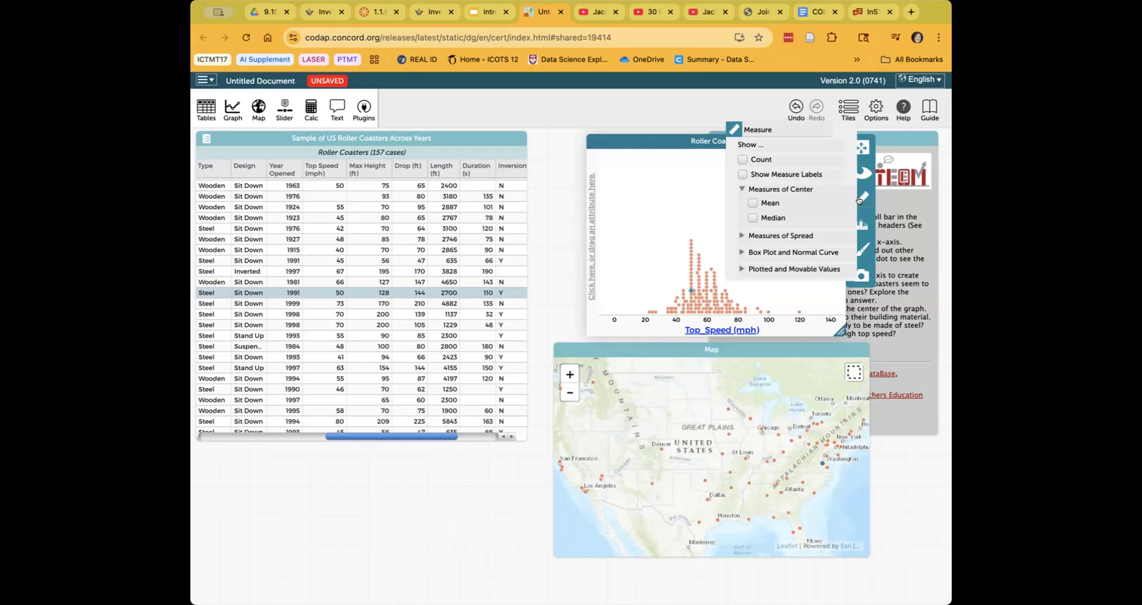
left_click(864, 247)
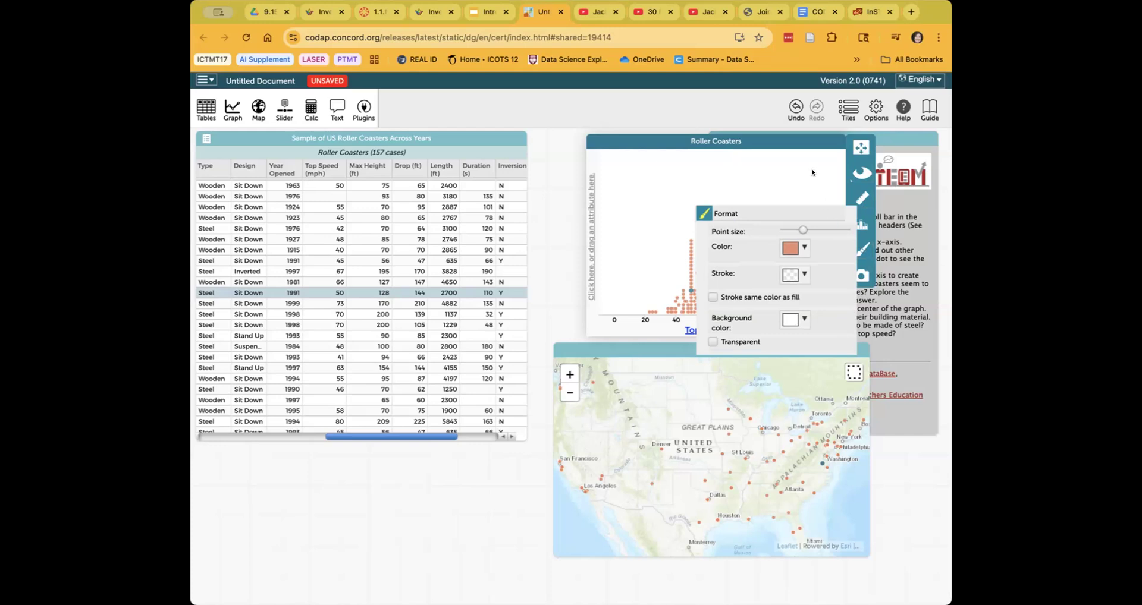
left_click(856, 225)
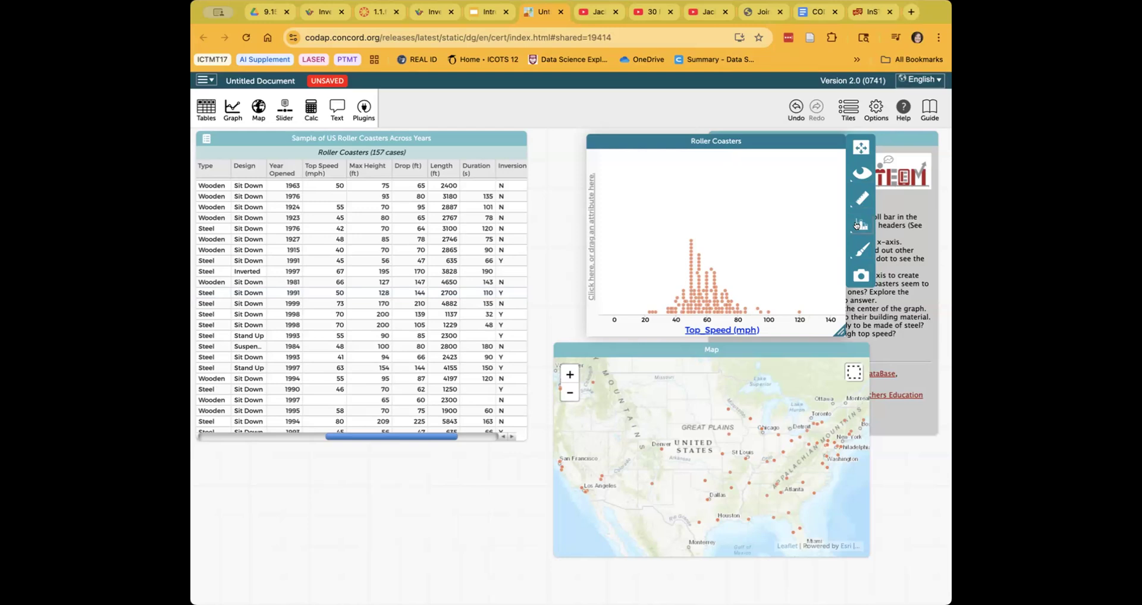
left_click(856, 225)
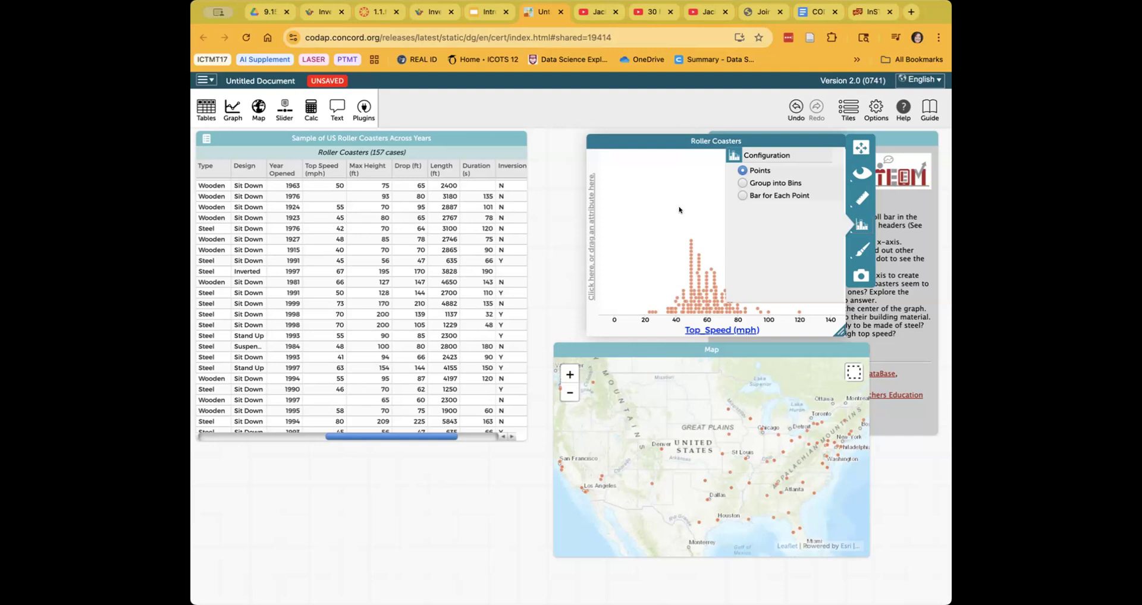
left_click(765, 313)
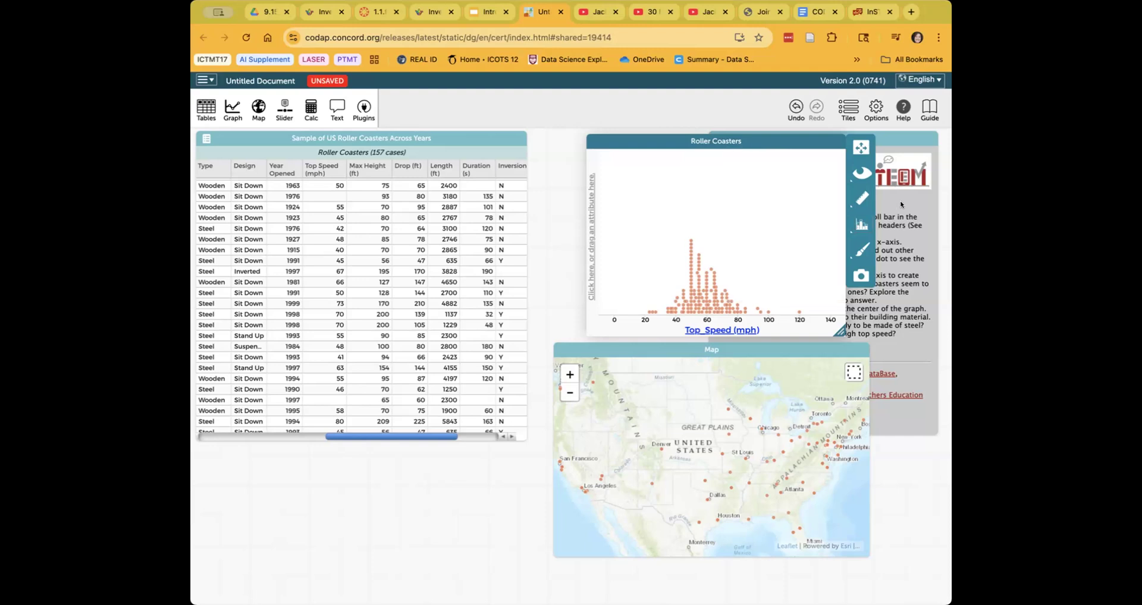
left_click(864, 199)
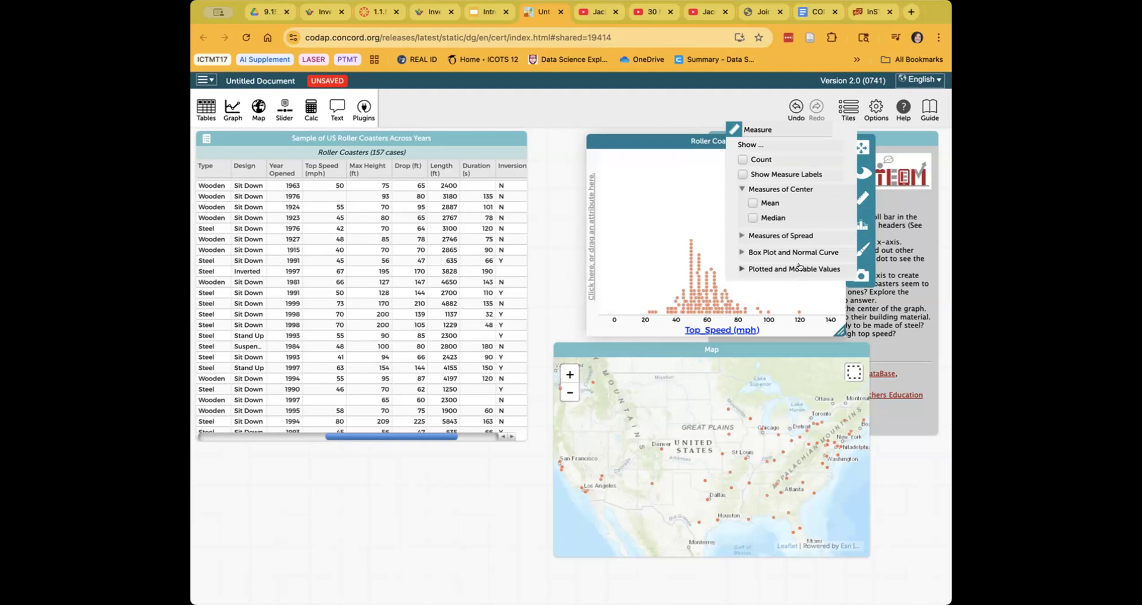
- Turn on Plotted Value and add two movable values, adjusting them to shade 56.7–73.7 mph
left_click(745, 269)
left_click(752, 283)
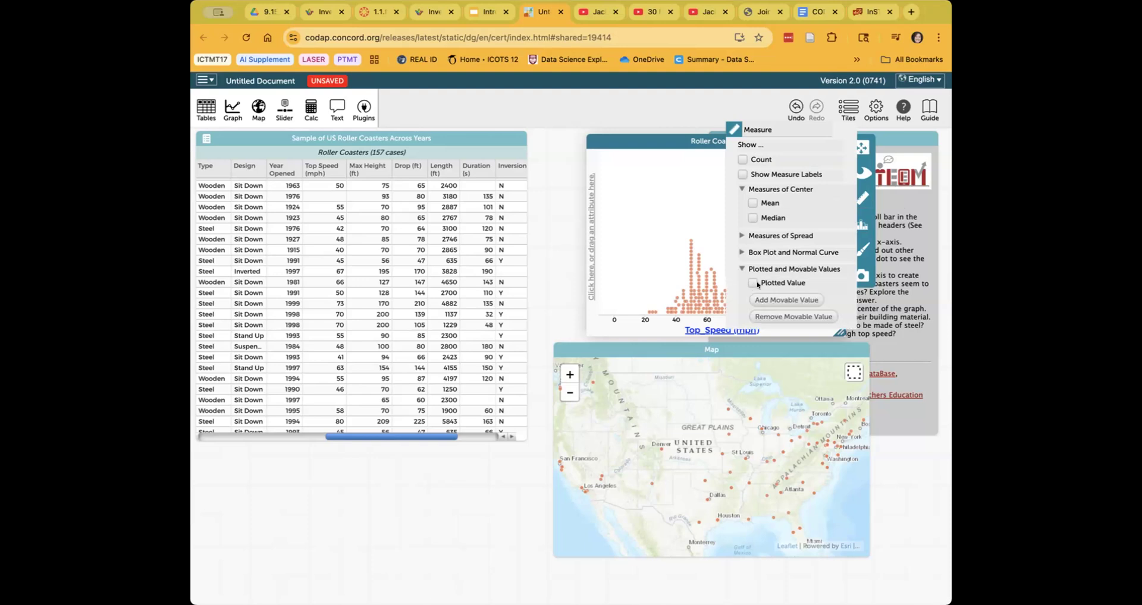
left_click(793, 300)
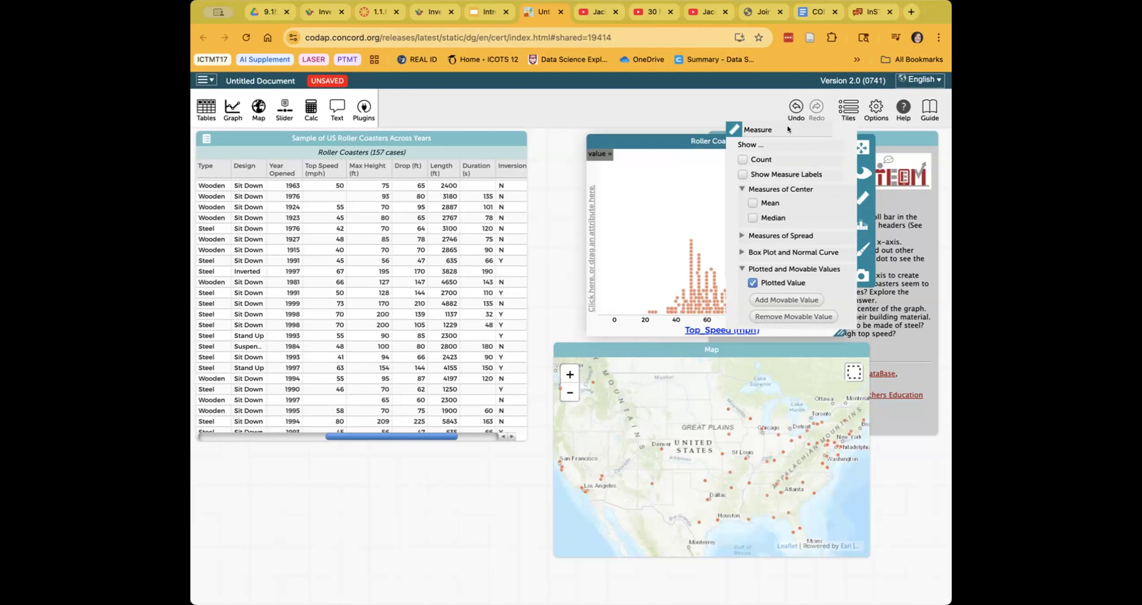
left_click(793, 300)
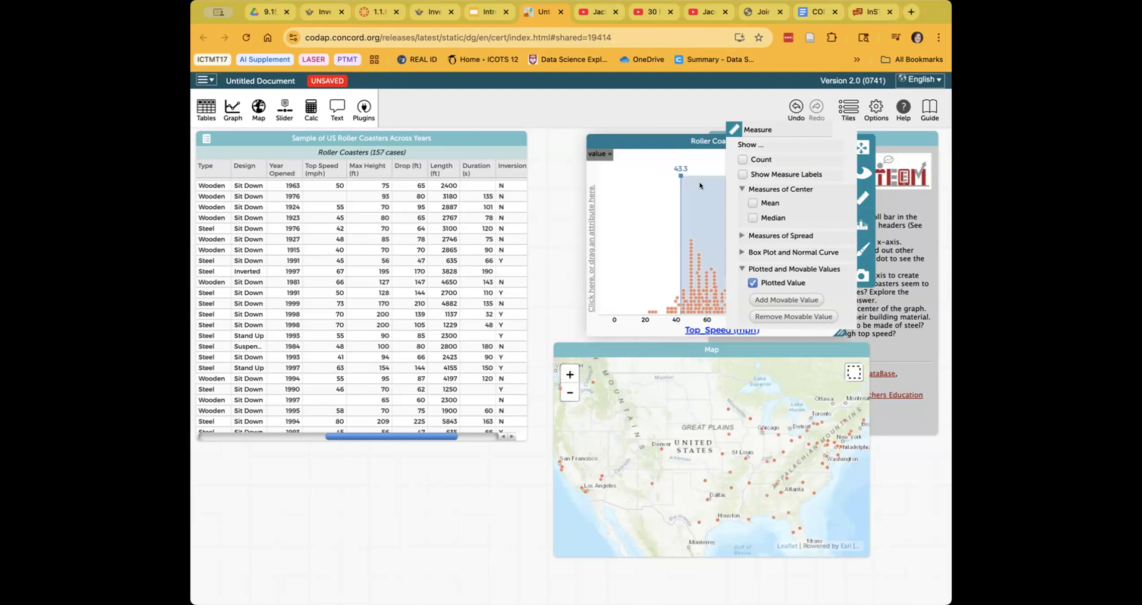
left_click(675, 170)
mouse_move(687, 170)
left_mouse_down()
mouse_move(727, 170)
mouse_move(698, 170)
left_mouse_up()
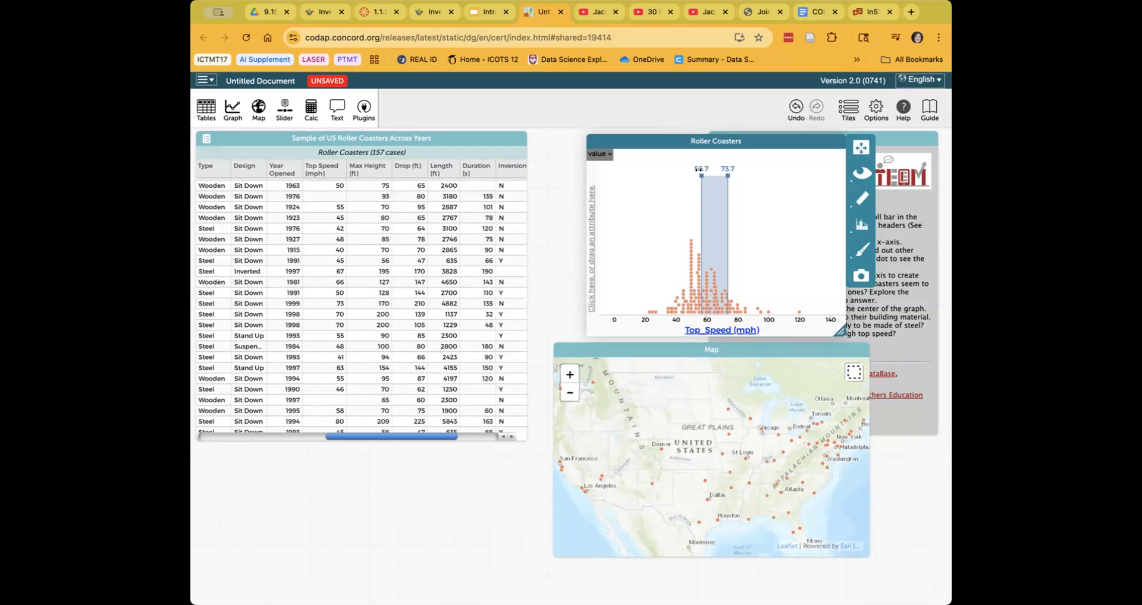
left_click(861, 198)
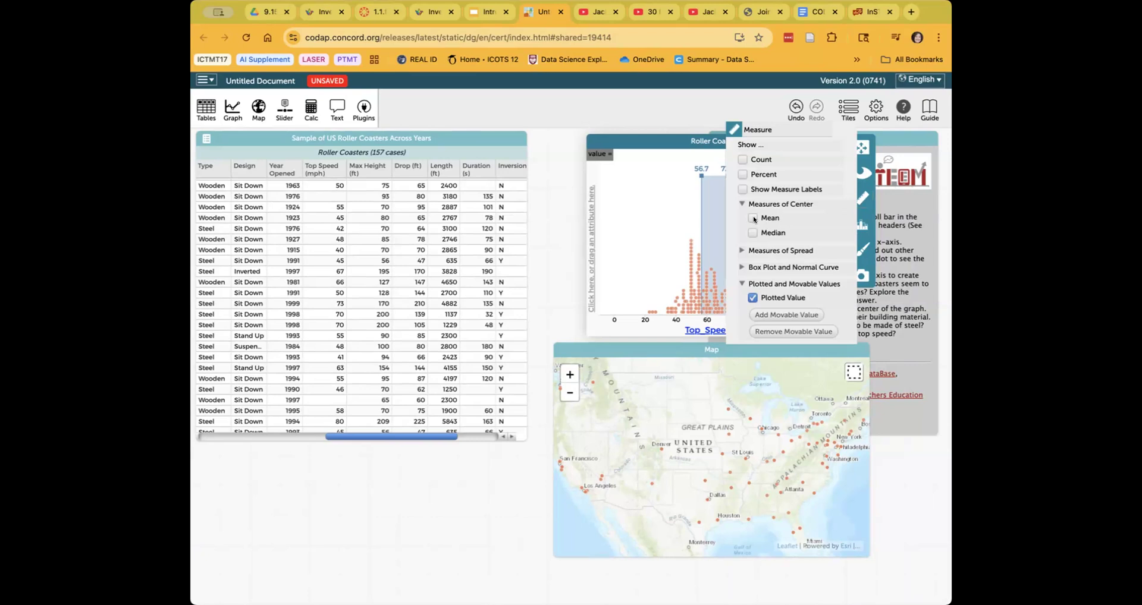
- Show the mean (58.6 mph) and median (56.5 mph) lines on the Top Speed dot plot
left_click(752, 218)
left_click(753, 233)
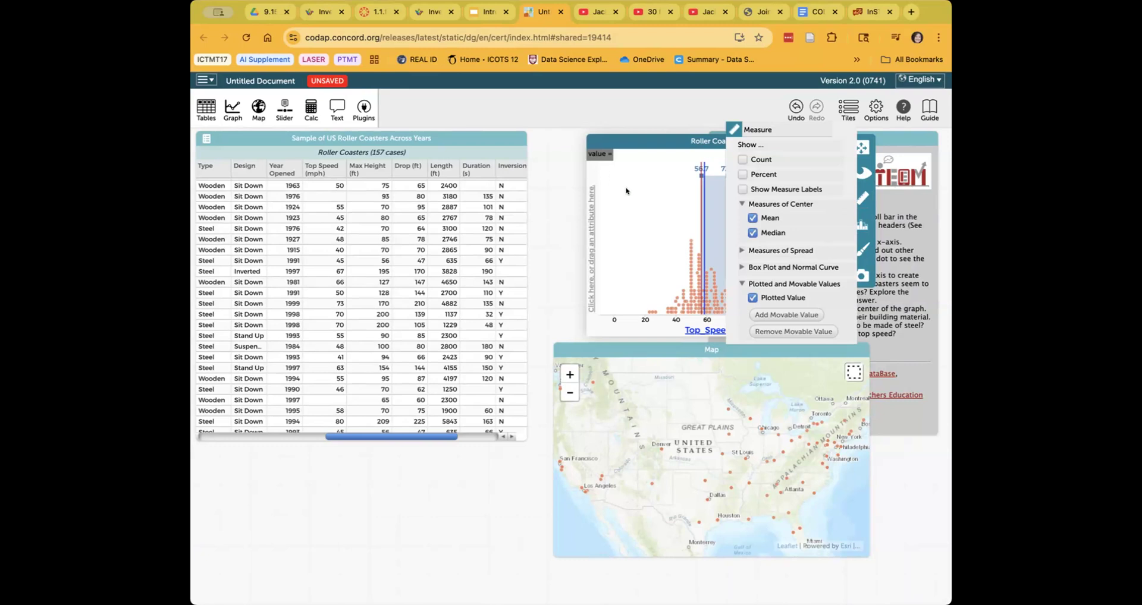
left_click(567, 187)
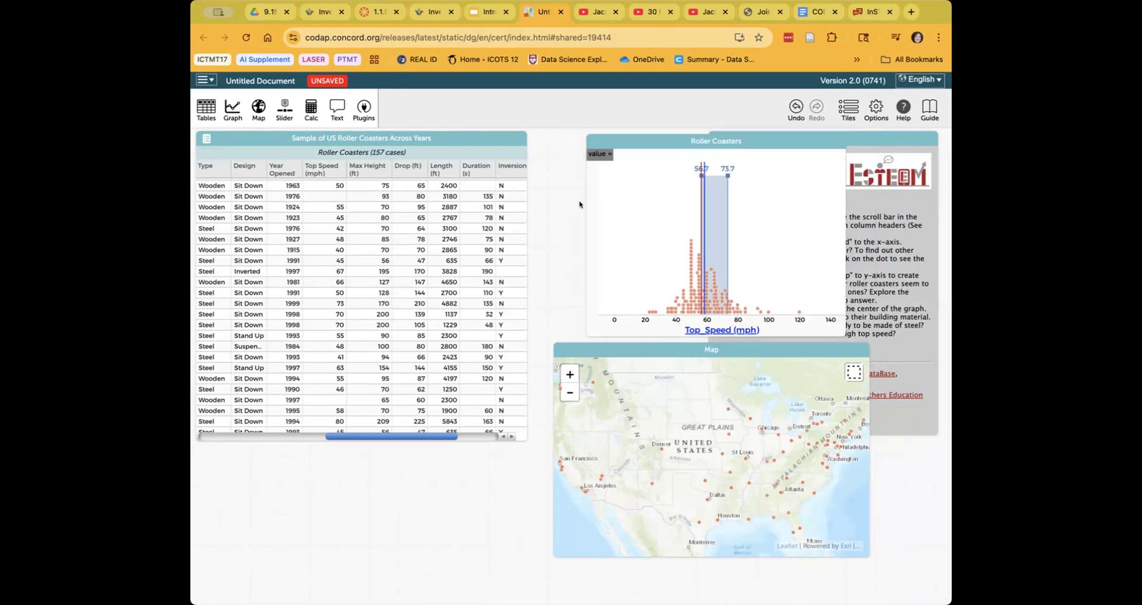
mouse_move(703, 167)
left_click(833, 196)
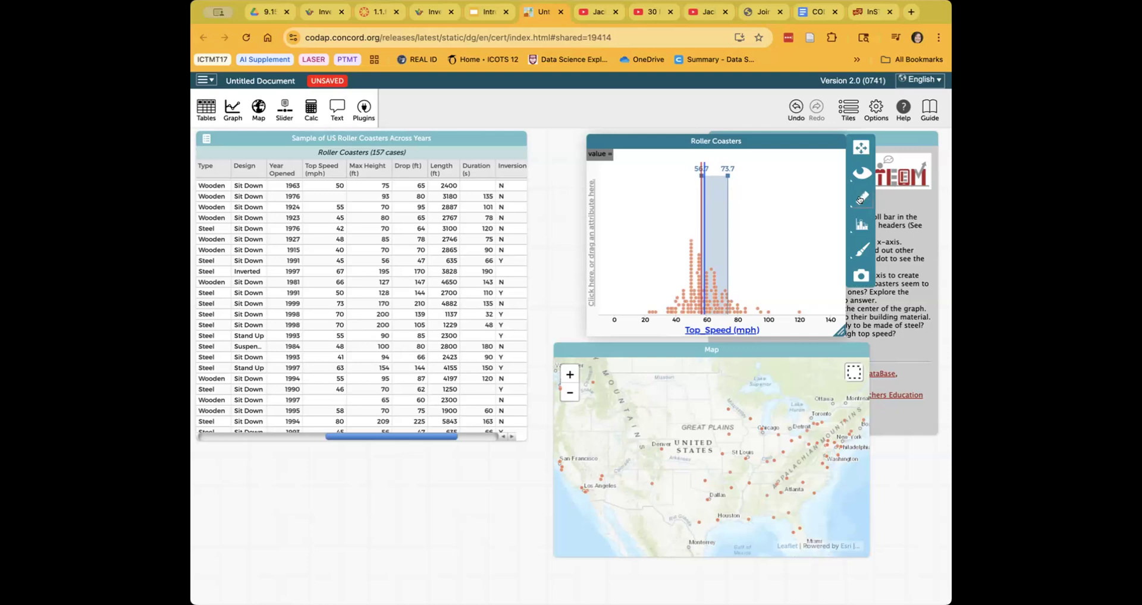
- Turn on measure labels, moving the mean label to the upper right and the median label to the upper left
left_click(860, 199)
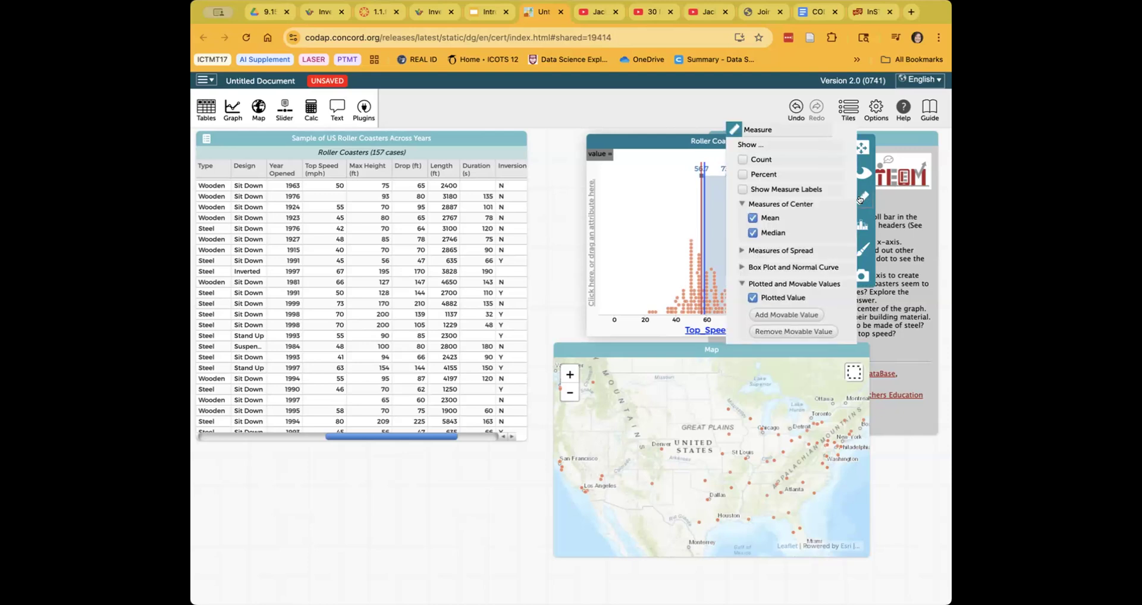
left_click(742, 189)
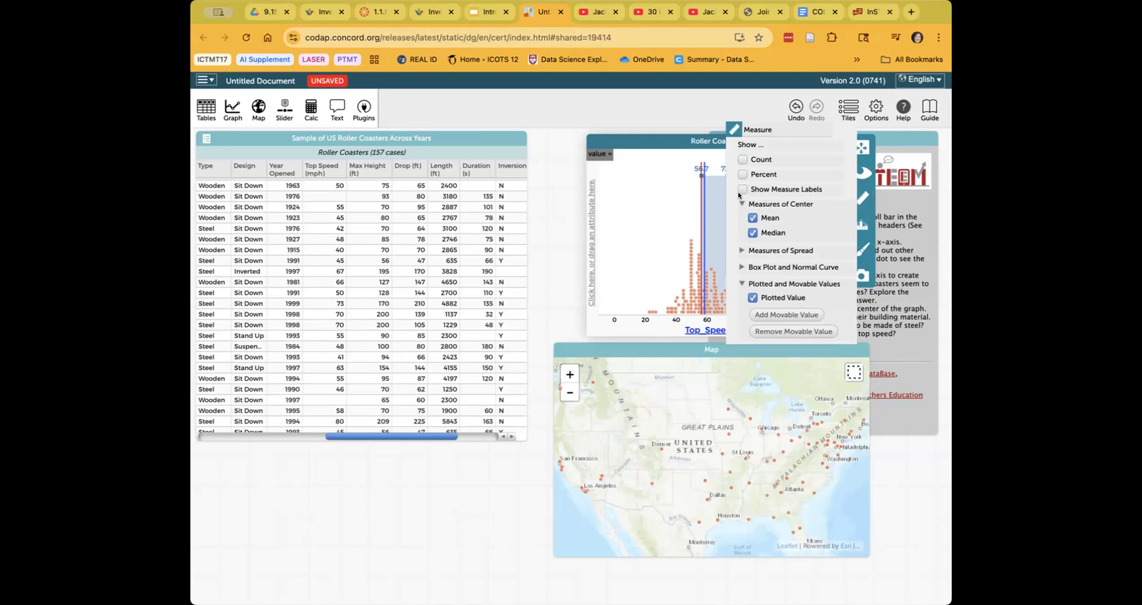
left_click(624, 256)
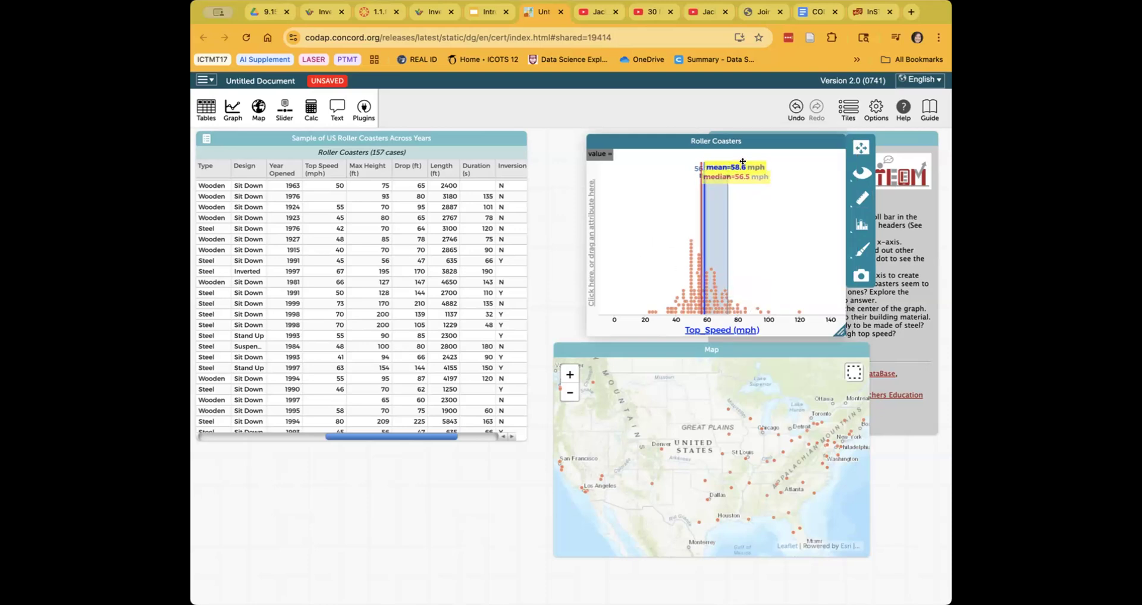
left_click_drag(735, 167, 792, 171)
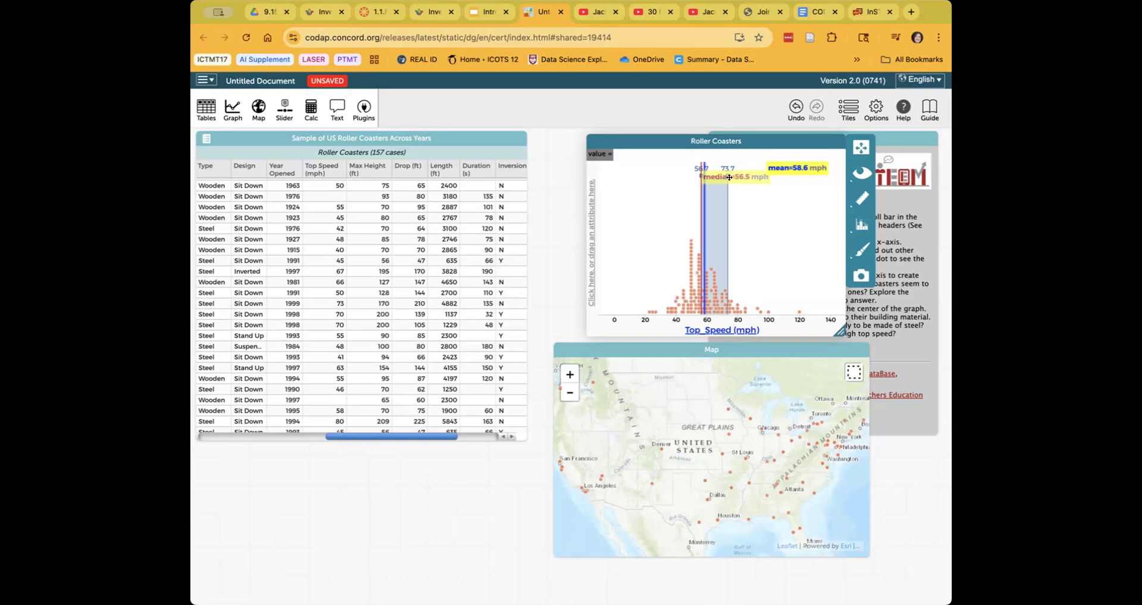
mouse_move(643, 176)
left_mouse_down()
mouse_move(666, 183)
mouse_move(625, 178)
mouse_move(645, 186)
left_mouse_up()
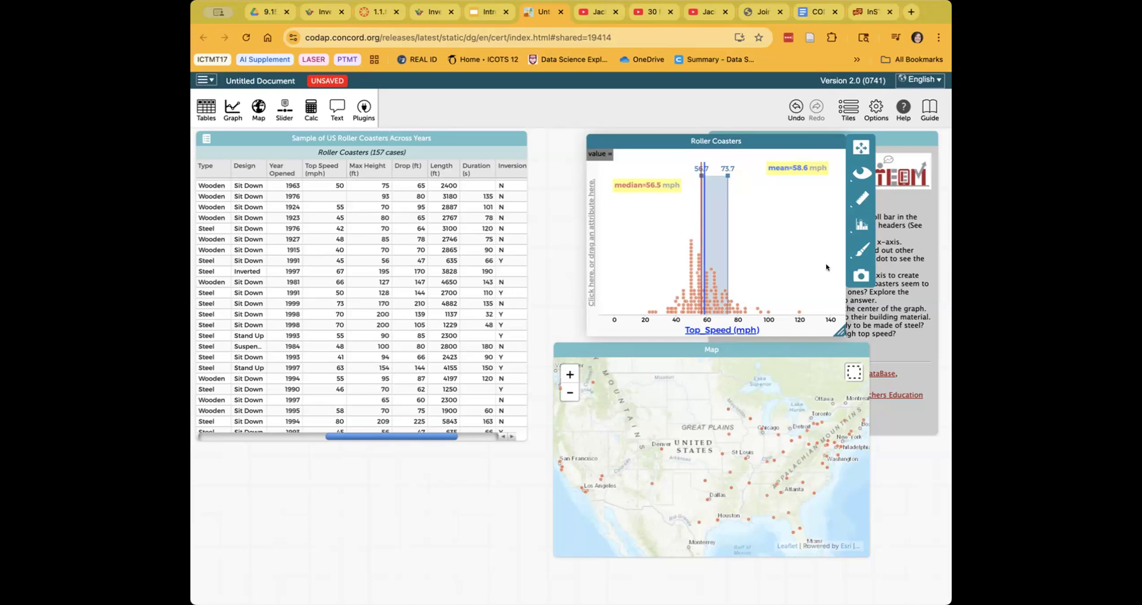
left_click(860, 199)
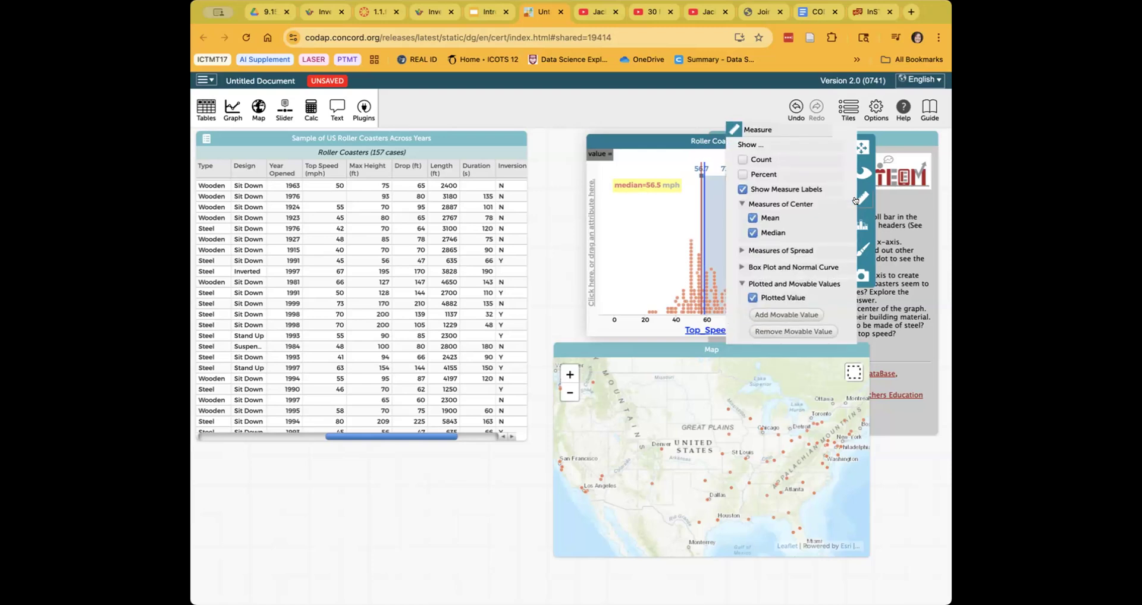
- Remove the movable value band, then add a box plot with Show Outliers checked
left_click(793, 333)
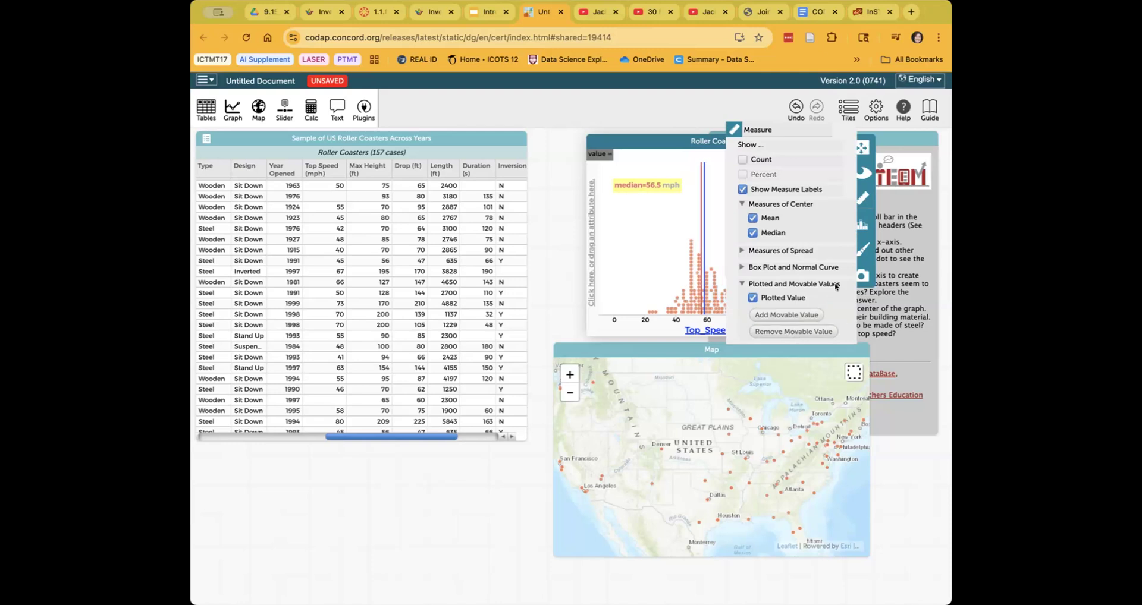
left_click(664, 293)
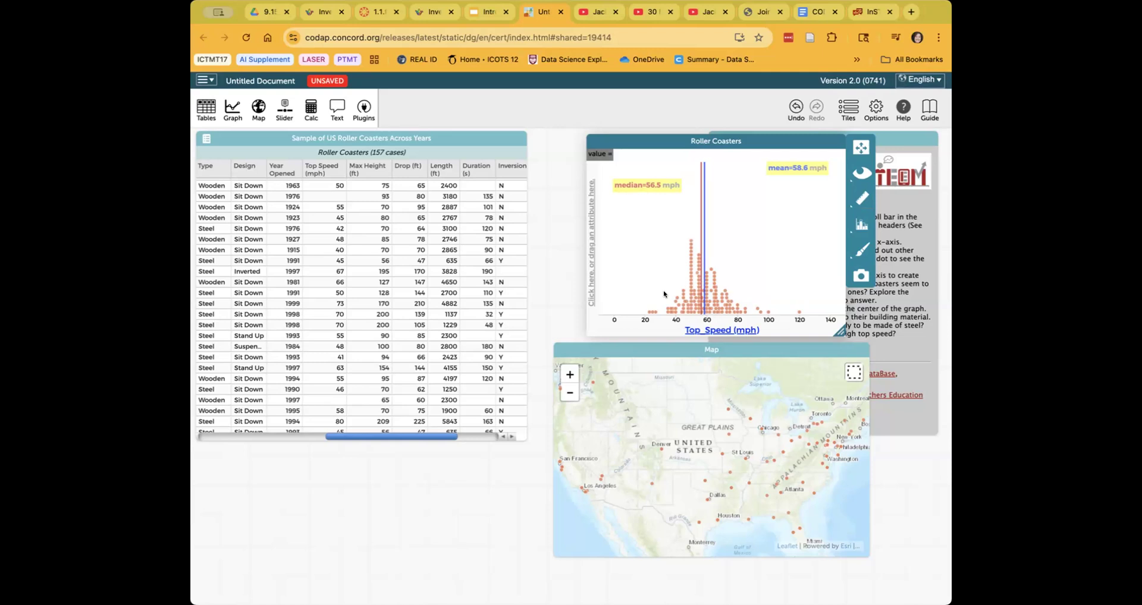
left_click(863, 200)
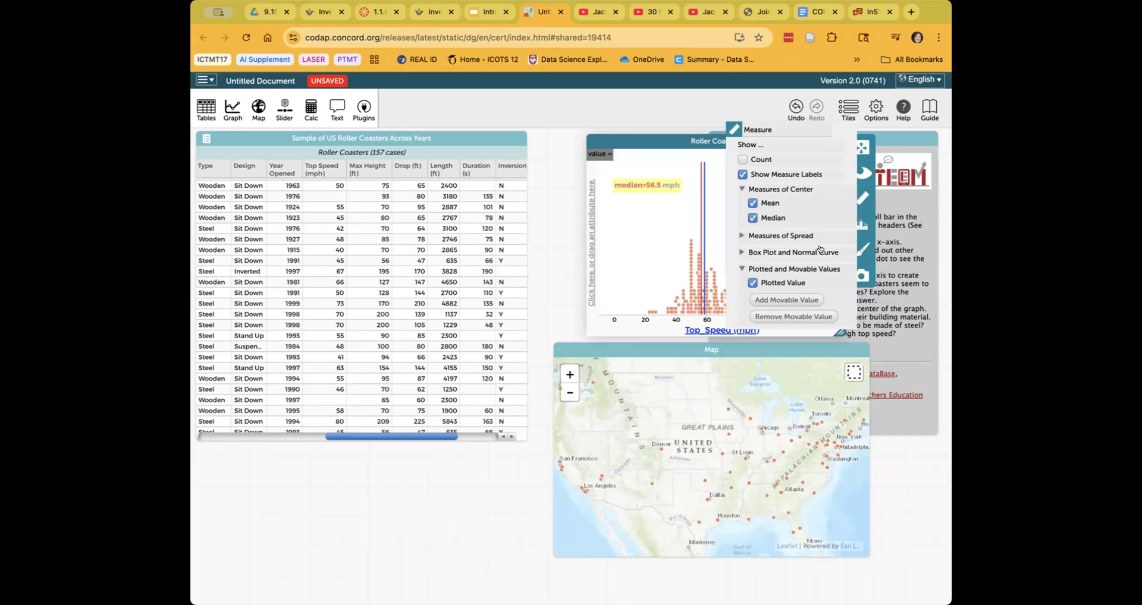
left_click(741, 236)
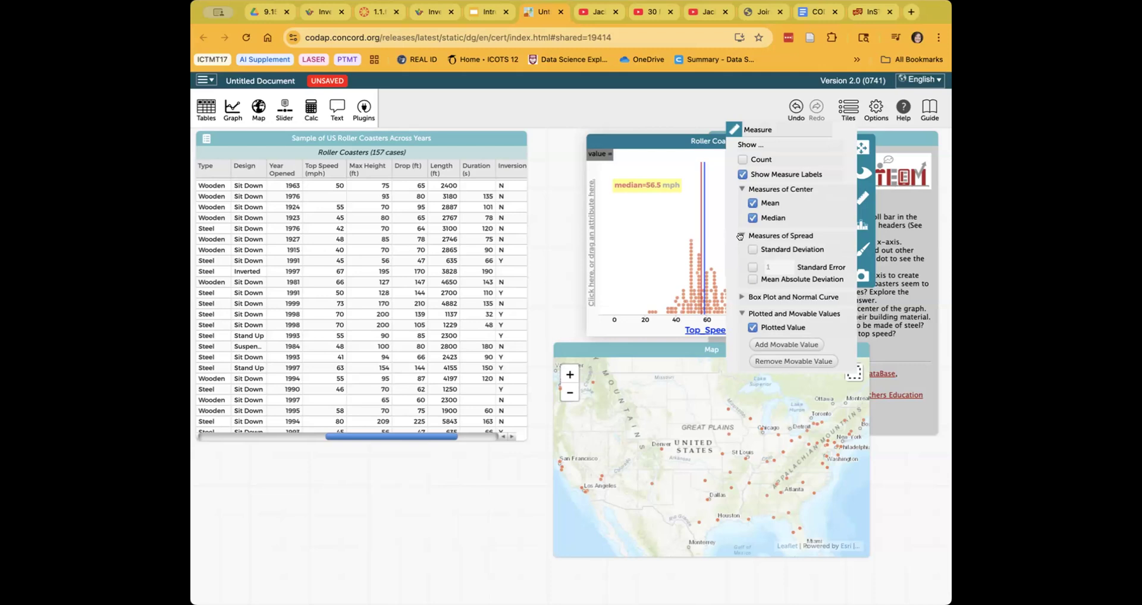
left_click(740, 297)
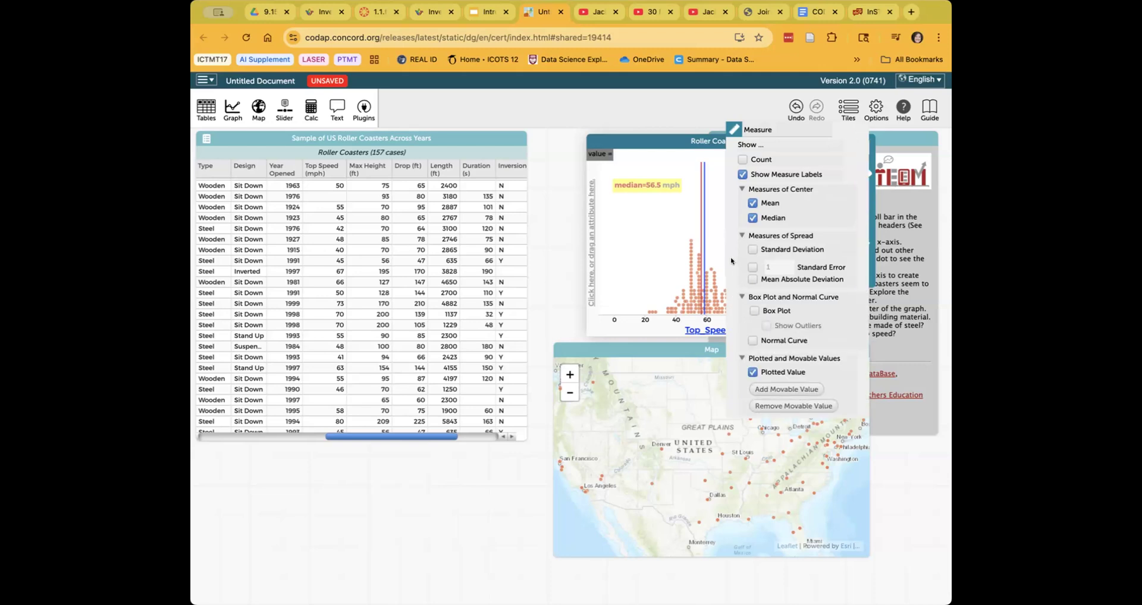
left_click(753, 311)
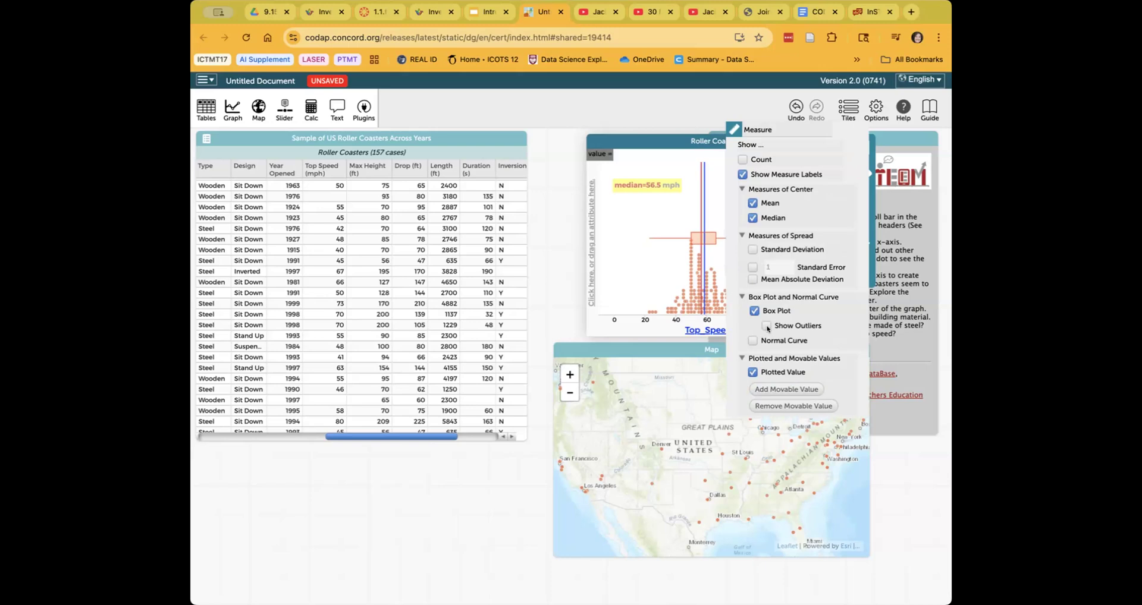
left_click(766, 326)
left_click(839, 331)
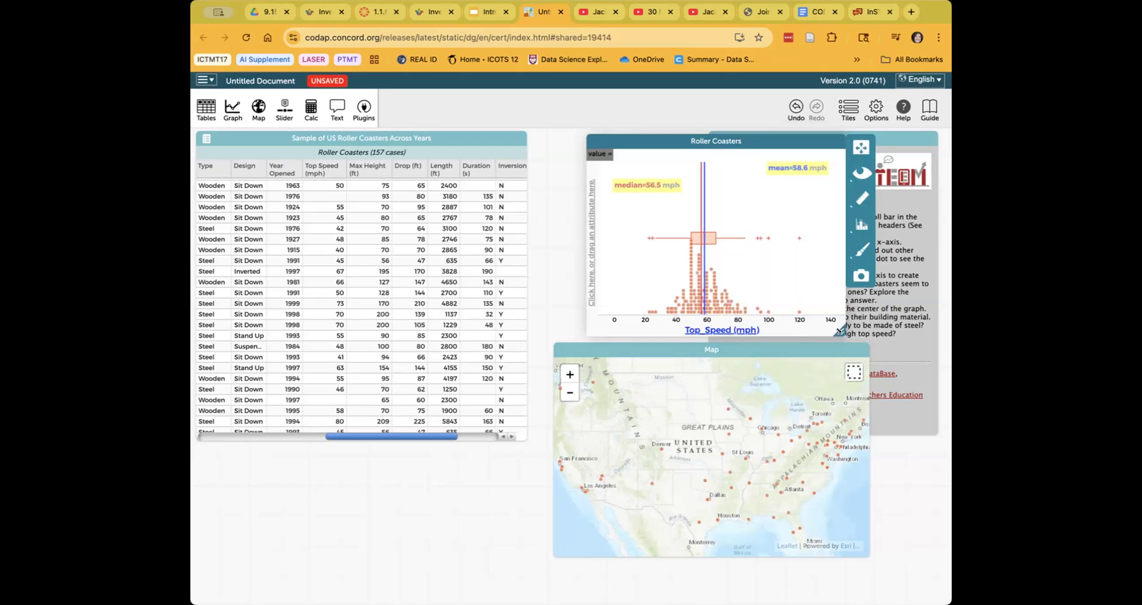
- Enlarge the graph and select the 120 mph, 100 mph and low-speed outliers to identify them in the table
left_click_drag(884, 344, 884, 345)
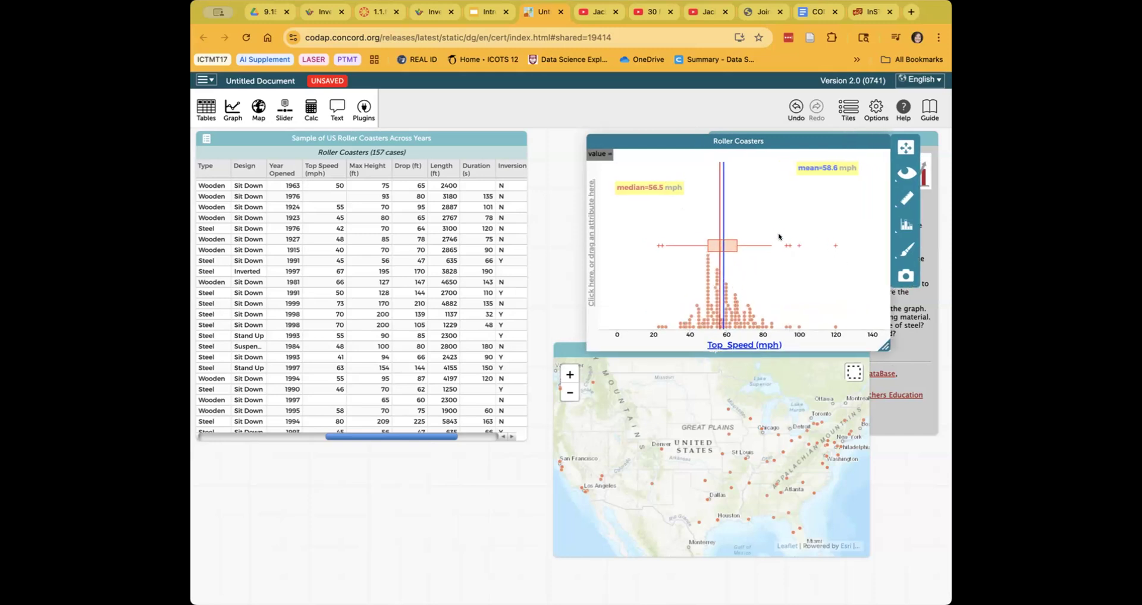
left_click(833, 246)
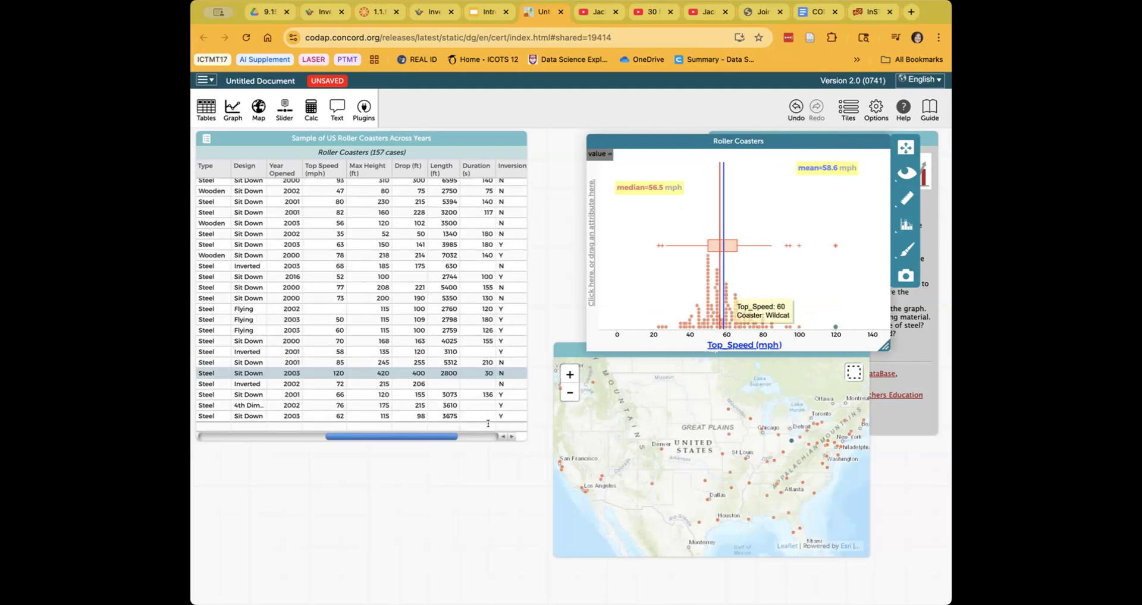
left_click_drag(416, 441, 293, 439)
left_click(275, 380)
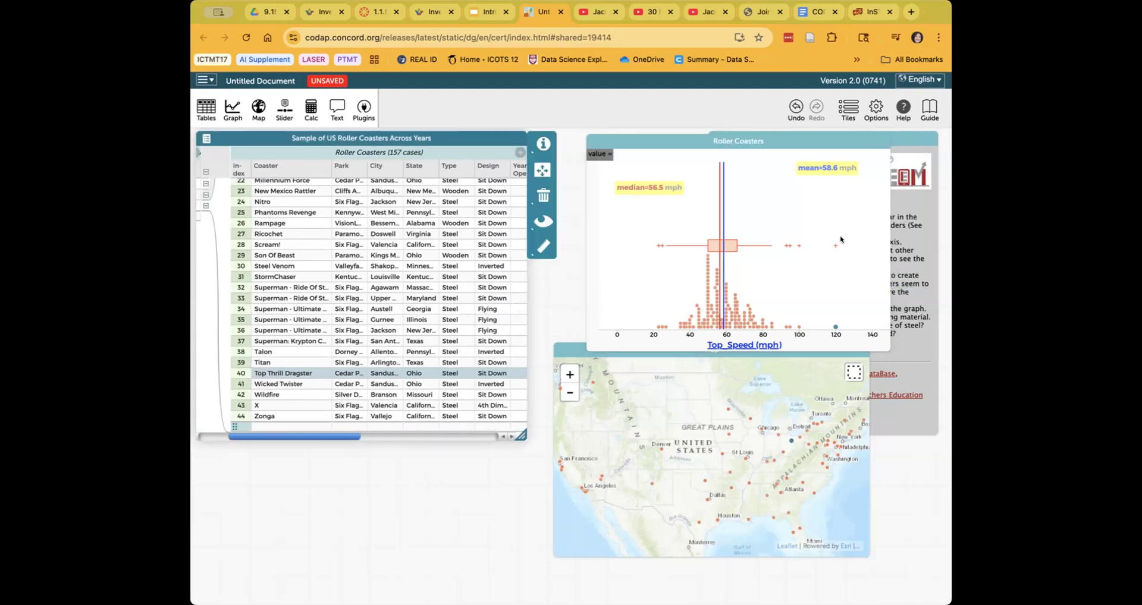
left_click(794, 246)
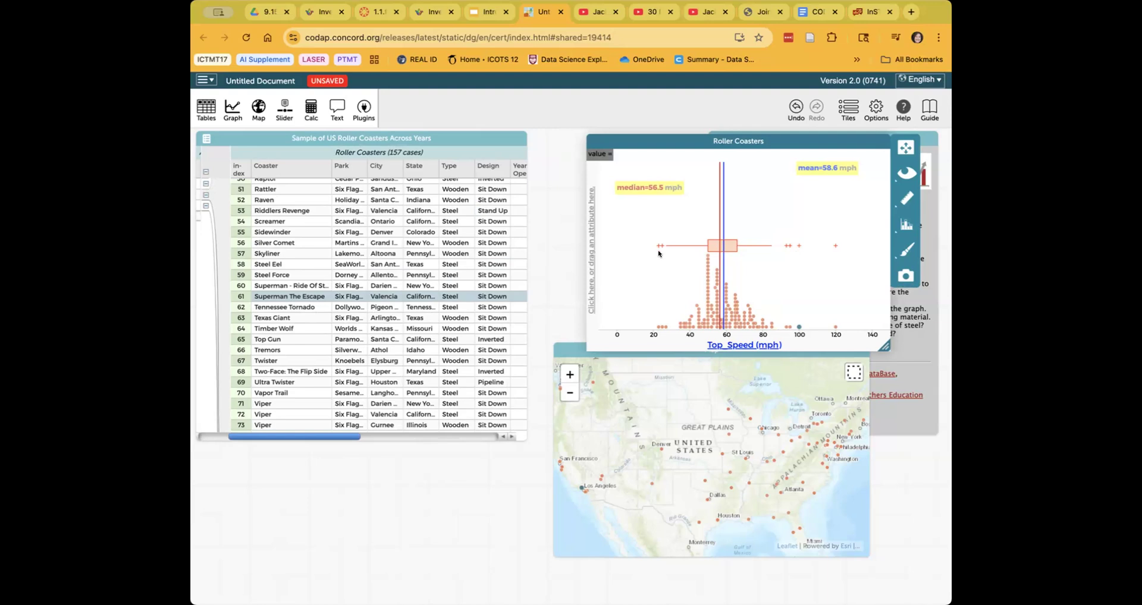
mouse_move(656, 246)
left_click(656, 246)
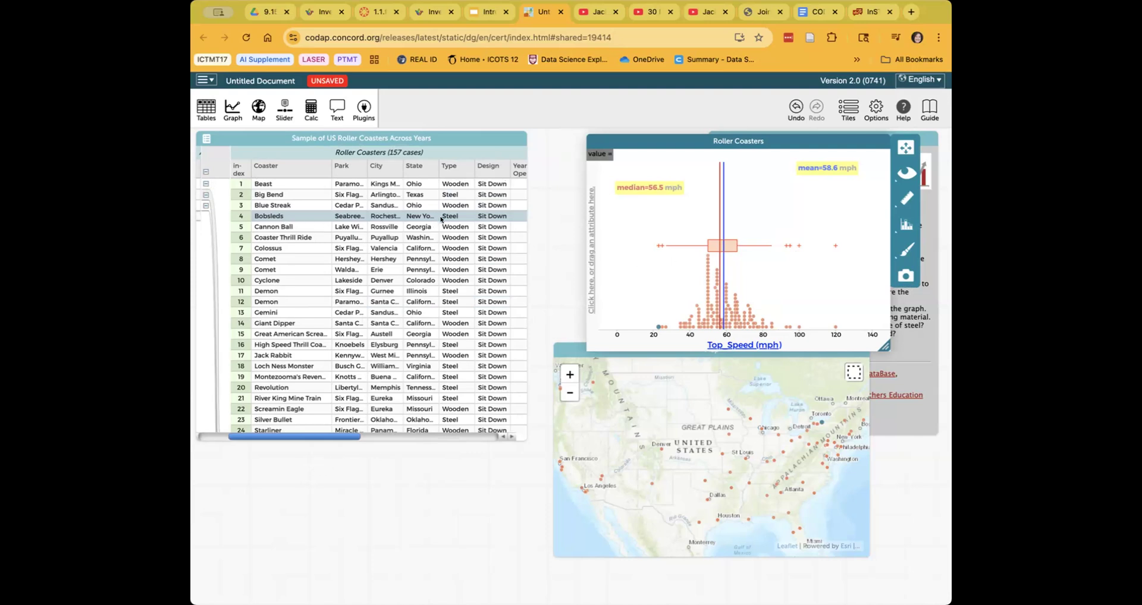
left_click(659, 246)
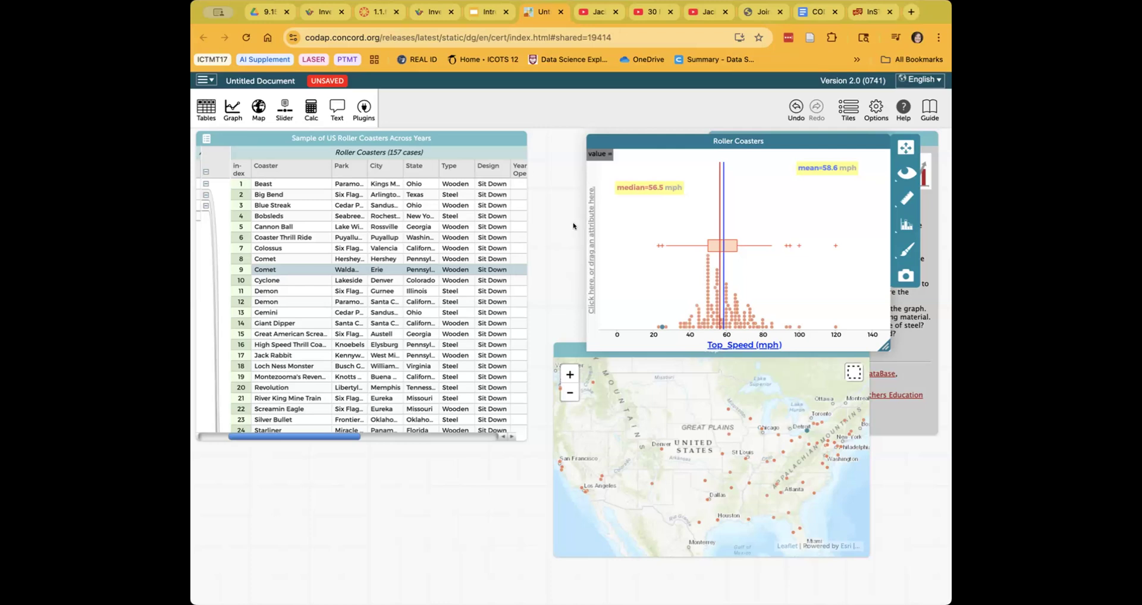
- Colour the dots by Type, then highlight the Steel and Wooden groups in turn from the legend
left_click_drag(460, 177, 761, 215)
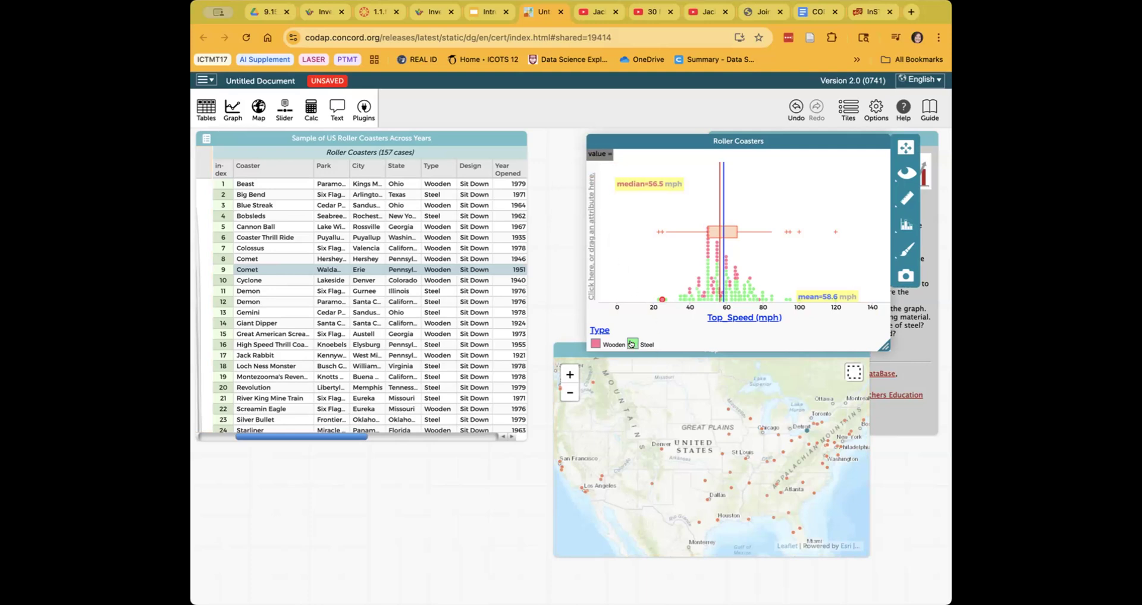
left_click(633, 345)
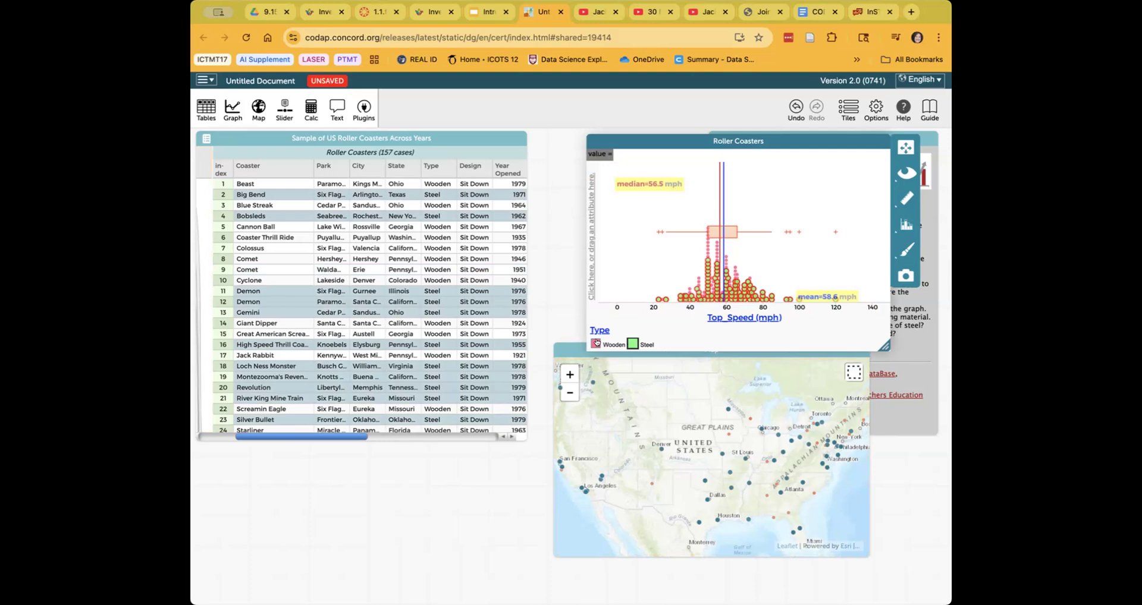
left_click(596, 343)
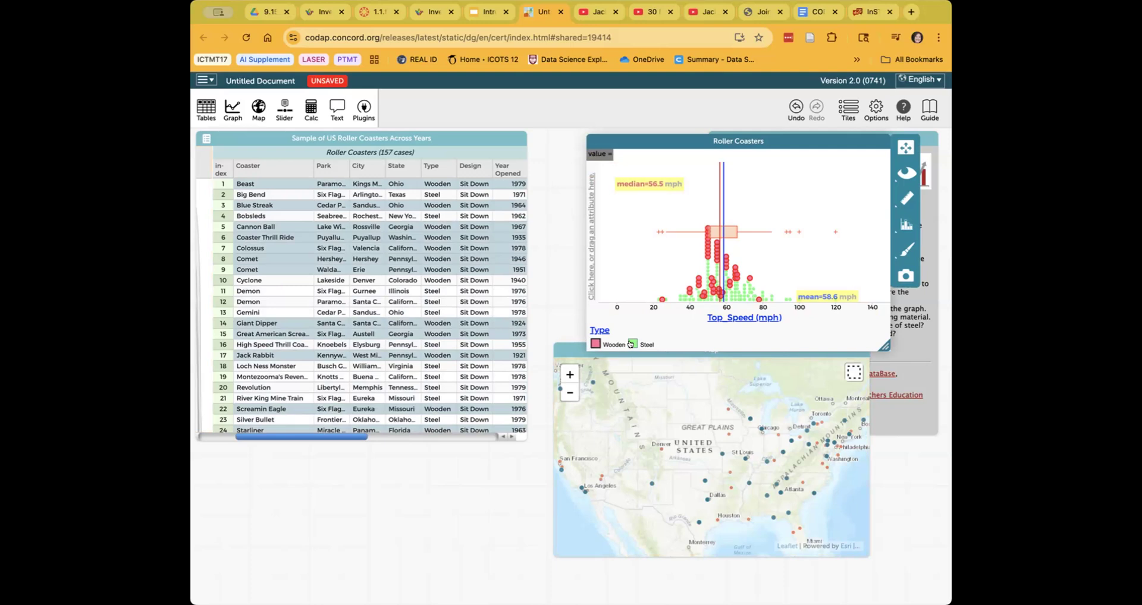
left_click(631, 344)
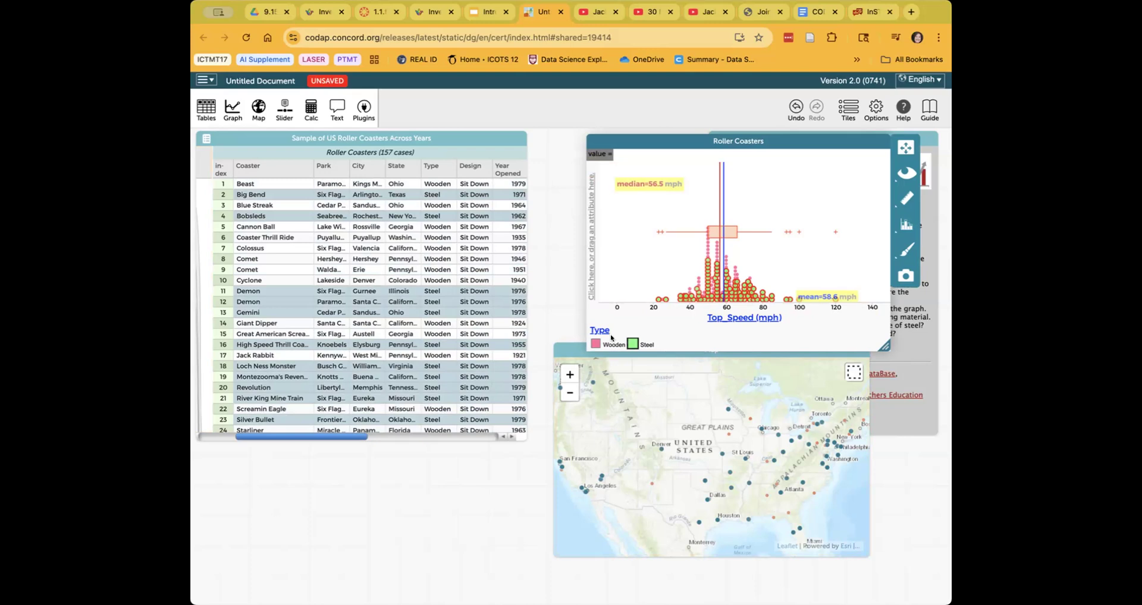
left_click_drag(602, 331, 600, 331)
left_click(600, 331)
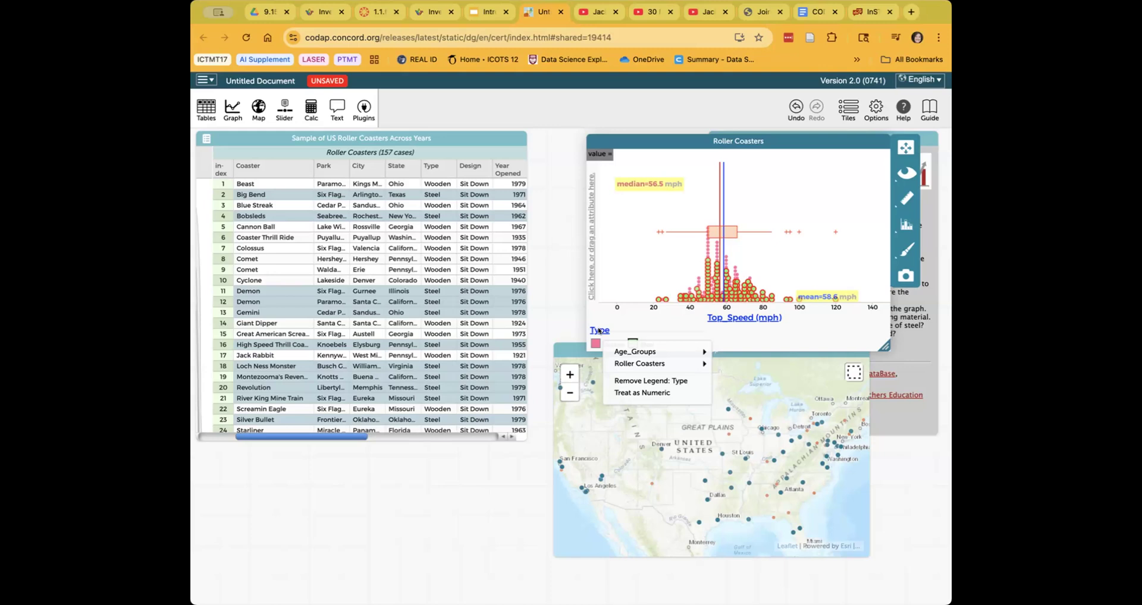
- Remove the Type legend so all Top Speed dots share one colour
left_click(636, 380)
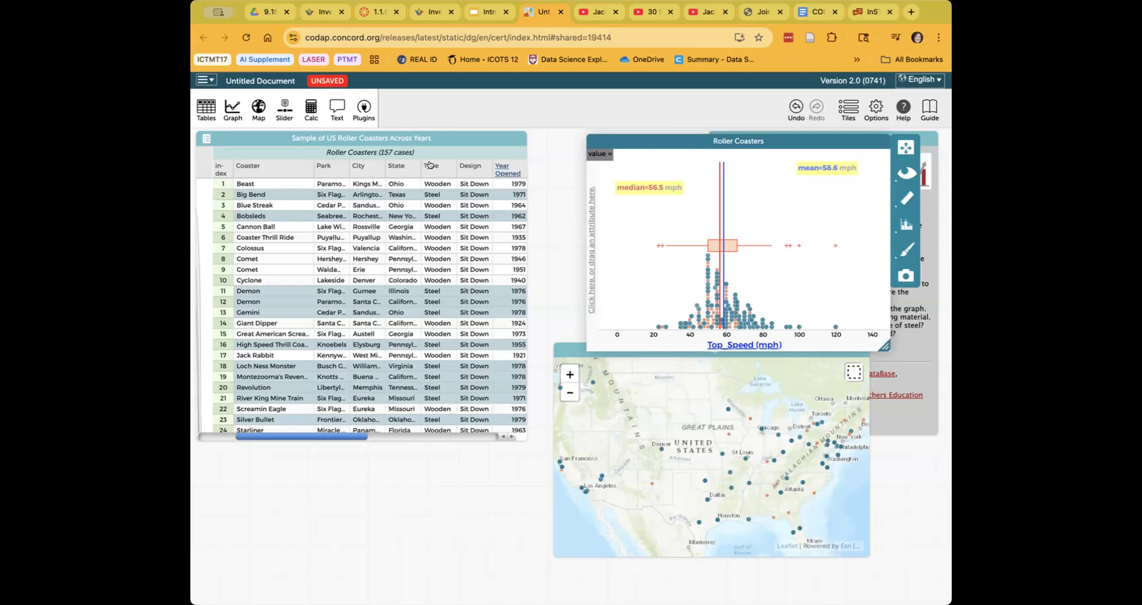
mouse_move(430, 165)
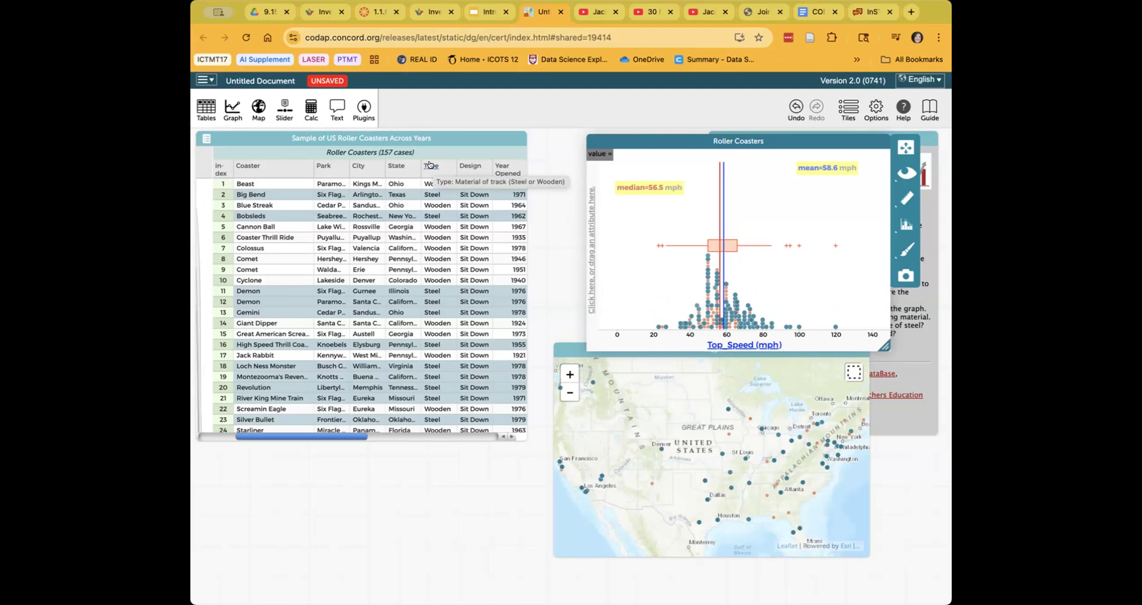
scroll(428, 164, "right", 1)
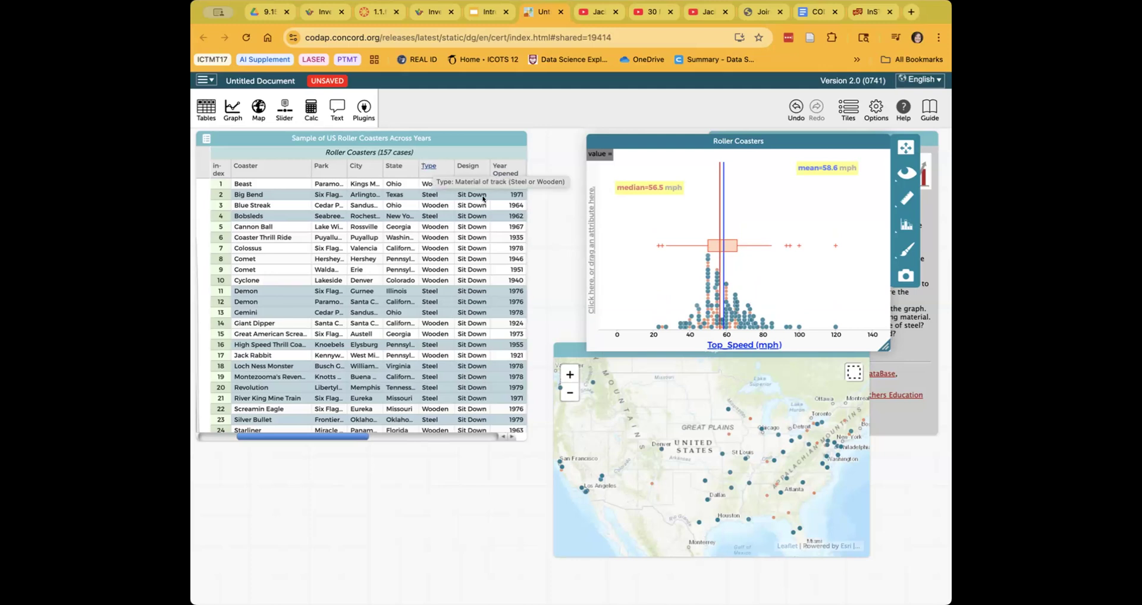
- Split the dot plot into Steel and Wooden rows and enlarge the graph over the map
left_click_drag(601, 248, 579, 256)
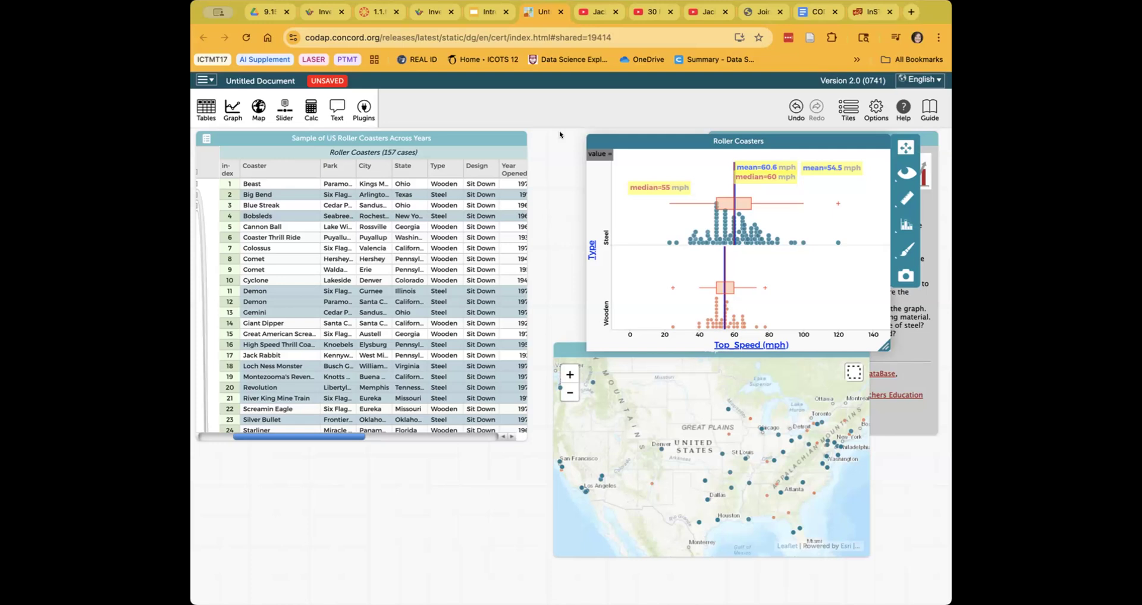
left_click_drag(636, 137, 445, 140)
left_click_drag(694, 351, 804, 490)
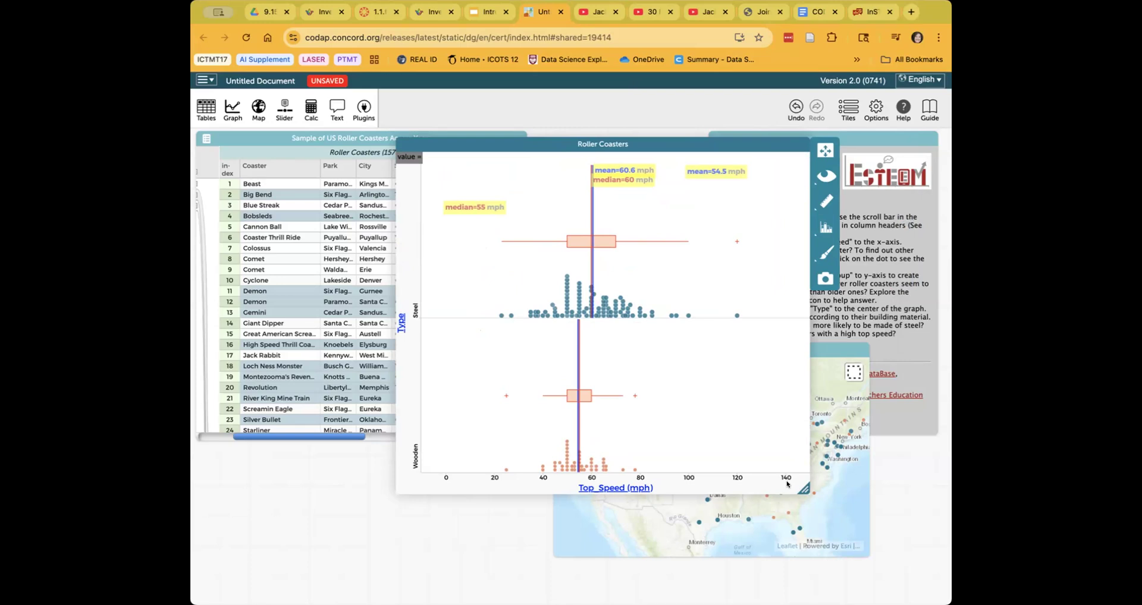
left_click(748, 429)
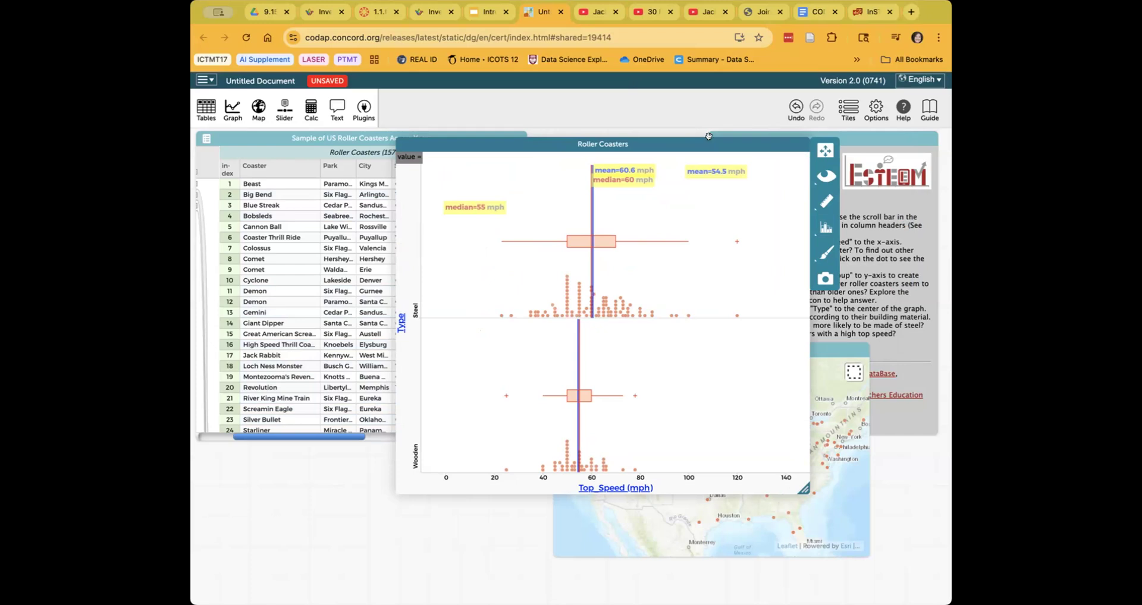
- Scroll the table to the Design column and bring the graph back in front of it
left_click_drag(764, 138, 745, 134)
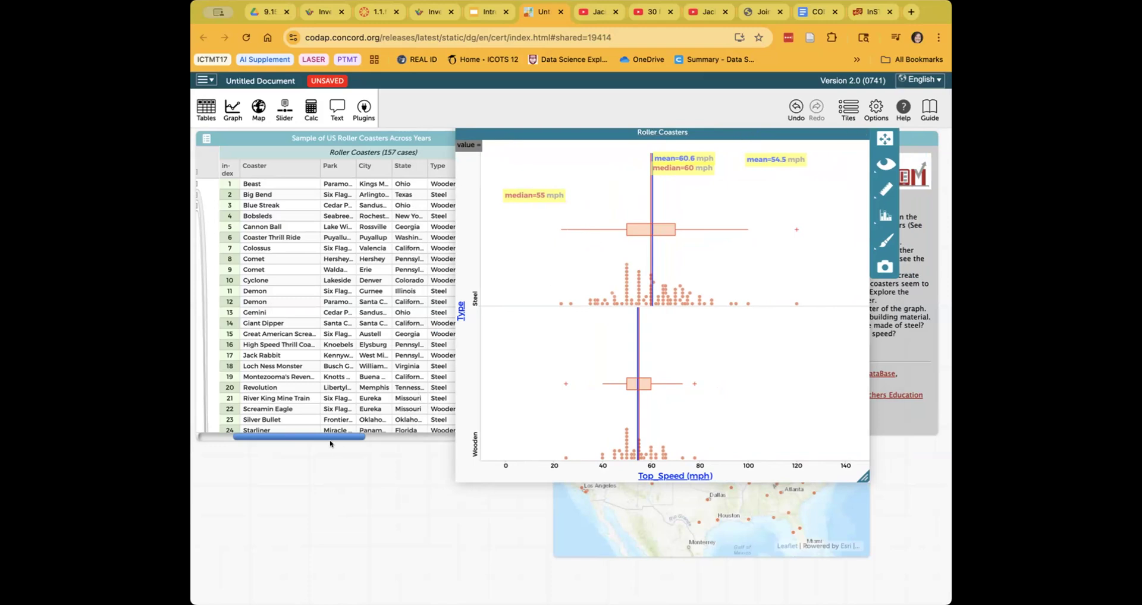
left_click_drag(319, 435, 350, 436)
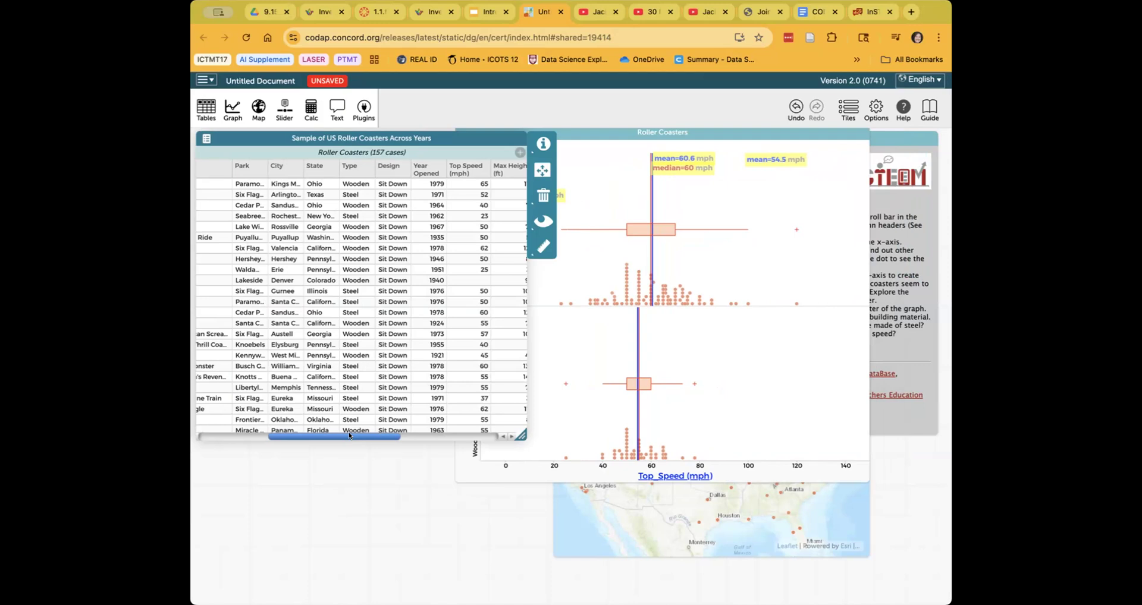
left_click(715, 135)
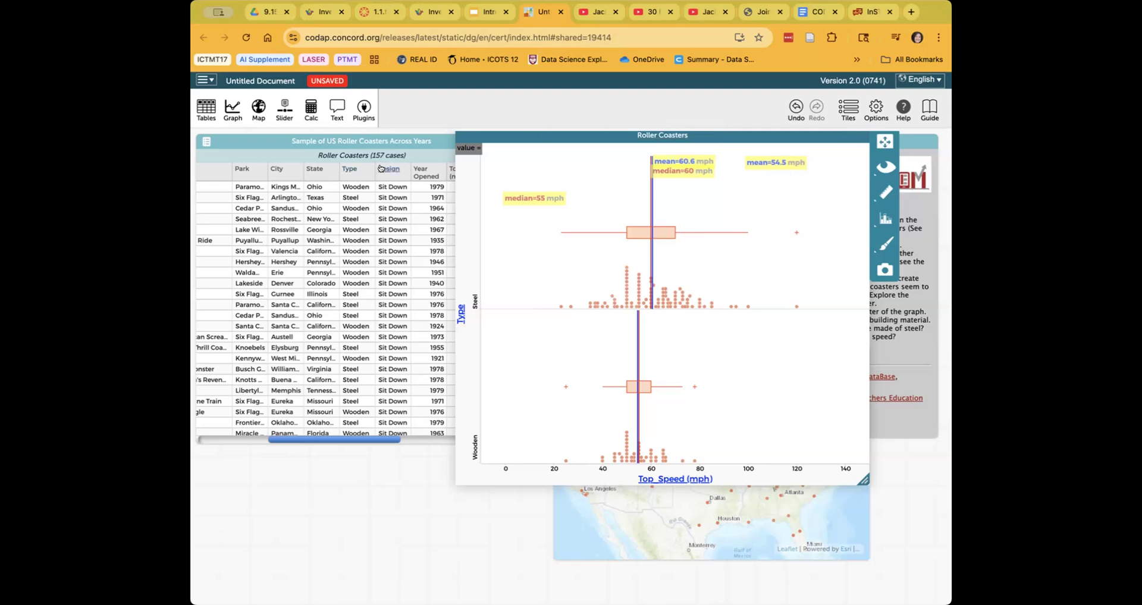
- Put Design on the graph's right axis, giving per-design panels from Wing (38) to 4th Dimension (76 mph)
left_click_drag(381, 169, 852, 253)
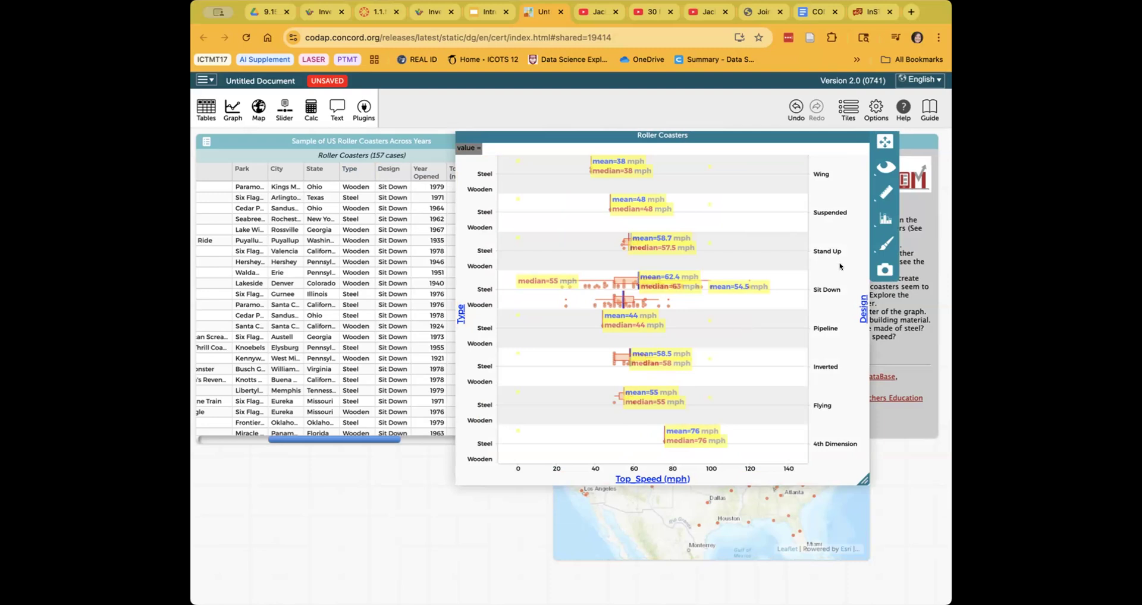
- Turn on Count to show 67 steel and 47 wooden Sit Down coasters, then enlarge the graph
left_click(880, 192)
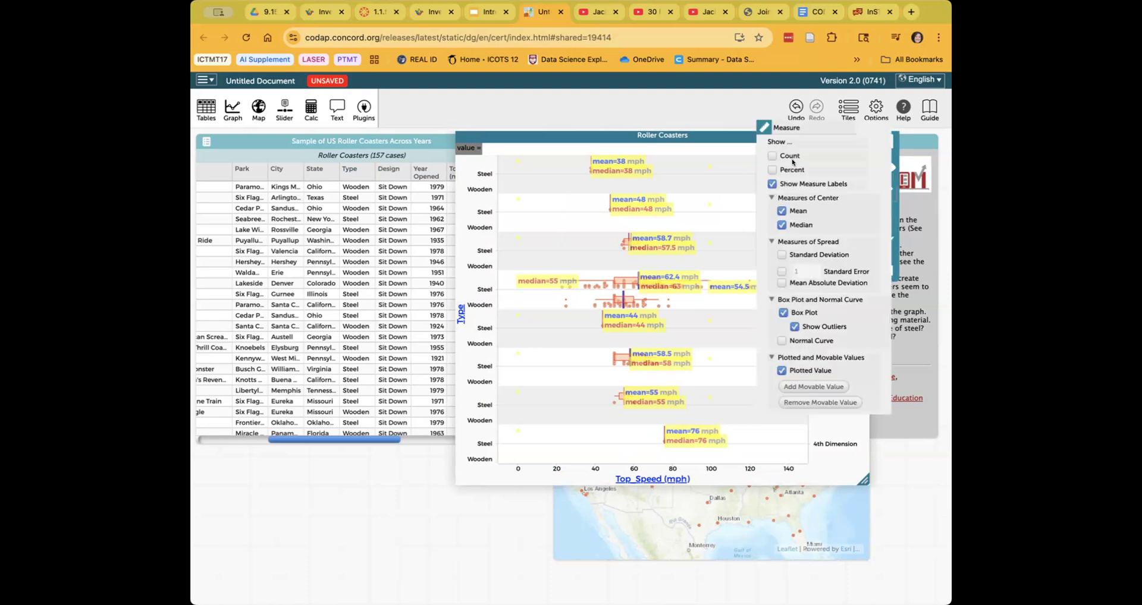
left_click(768, 156)
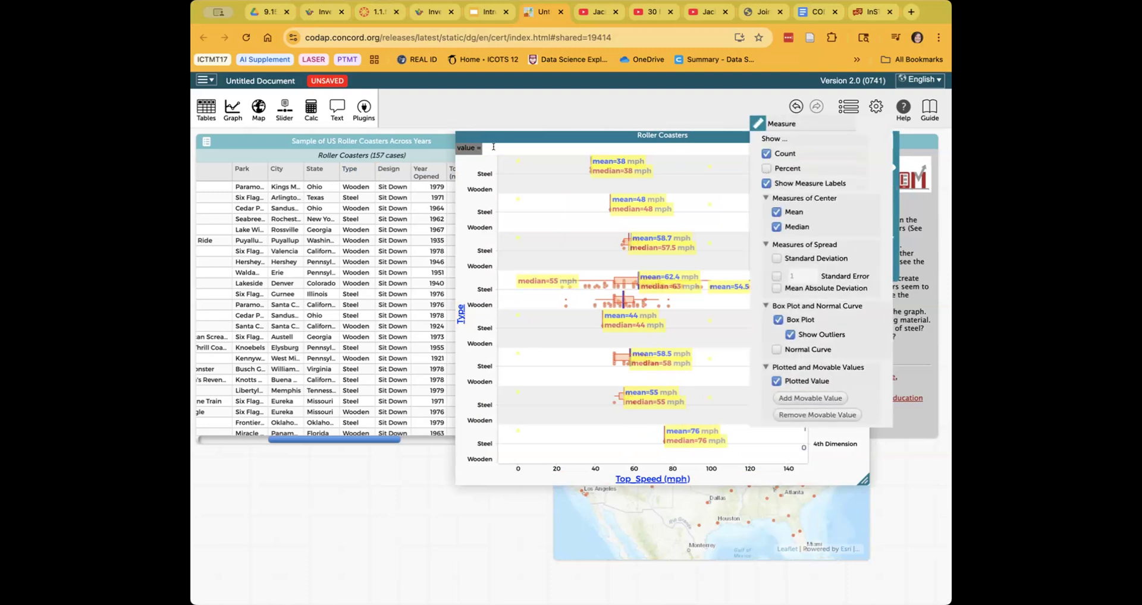
left_click(468, 148)
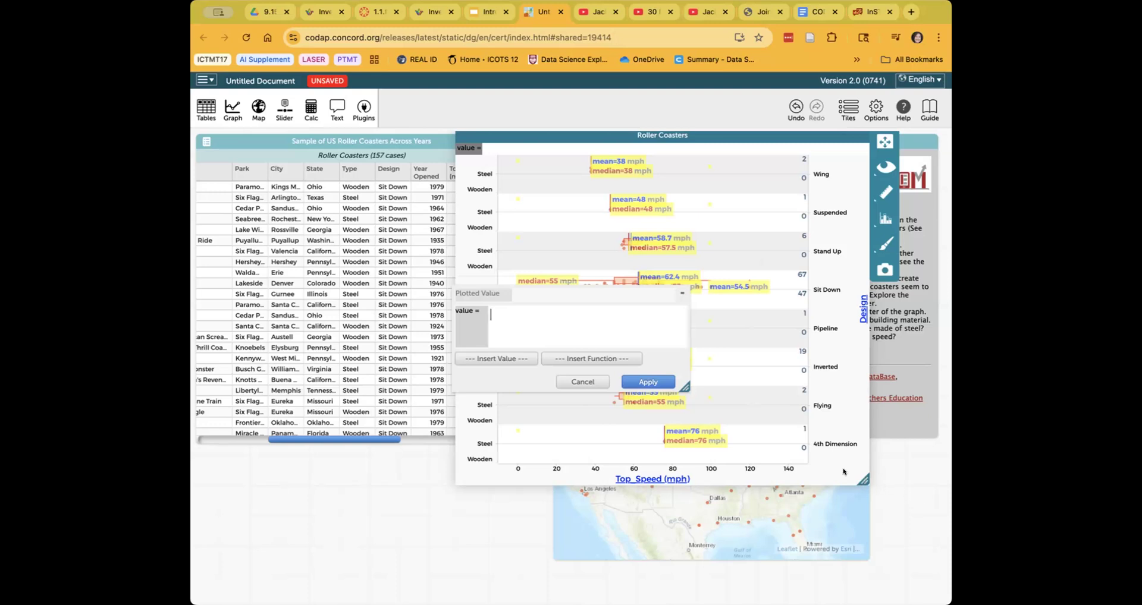
left_click(584, 382)
mouse_move(906, 503)
left_mouse_down()
mouse_move(923, 513)
mouse_move(900, 507)
left_mouse_up()
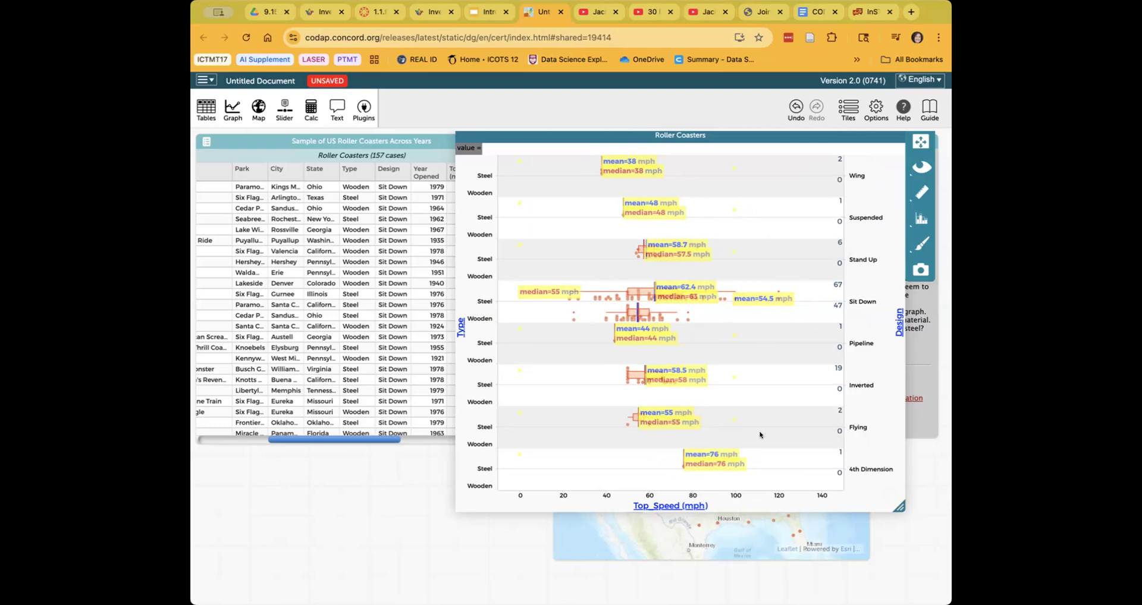
- Remove the Design vertical split, leaving Steel (mean 60.6) versus Wooden (54.5), then bring the table forward
left_click(899, 323)
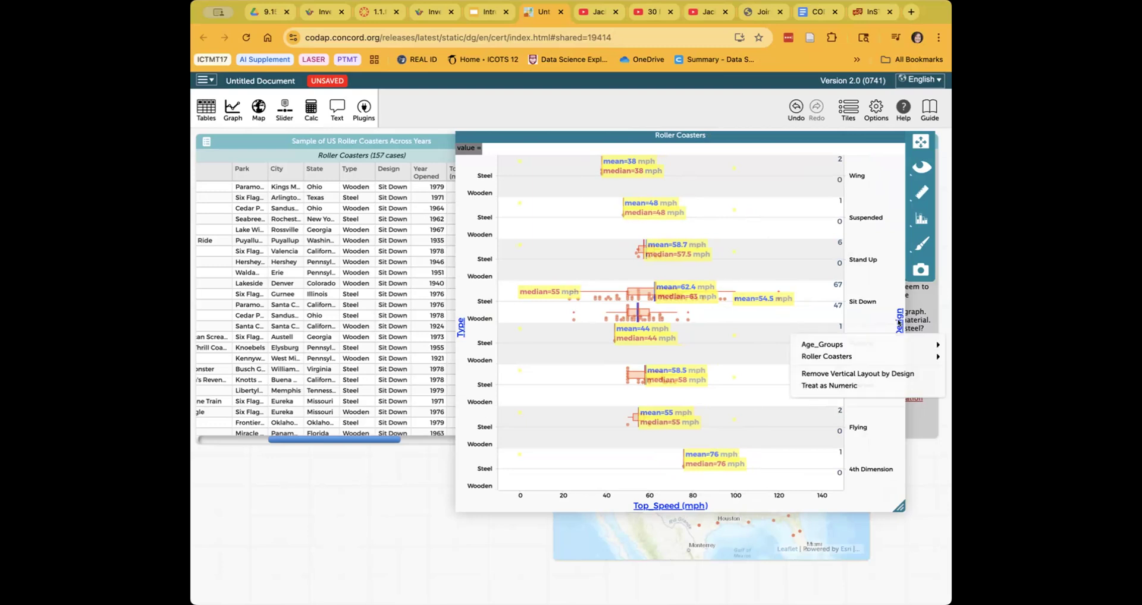
left_click(877, 373)
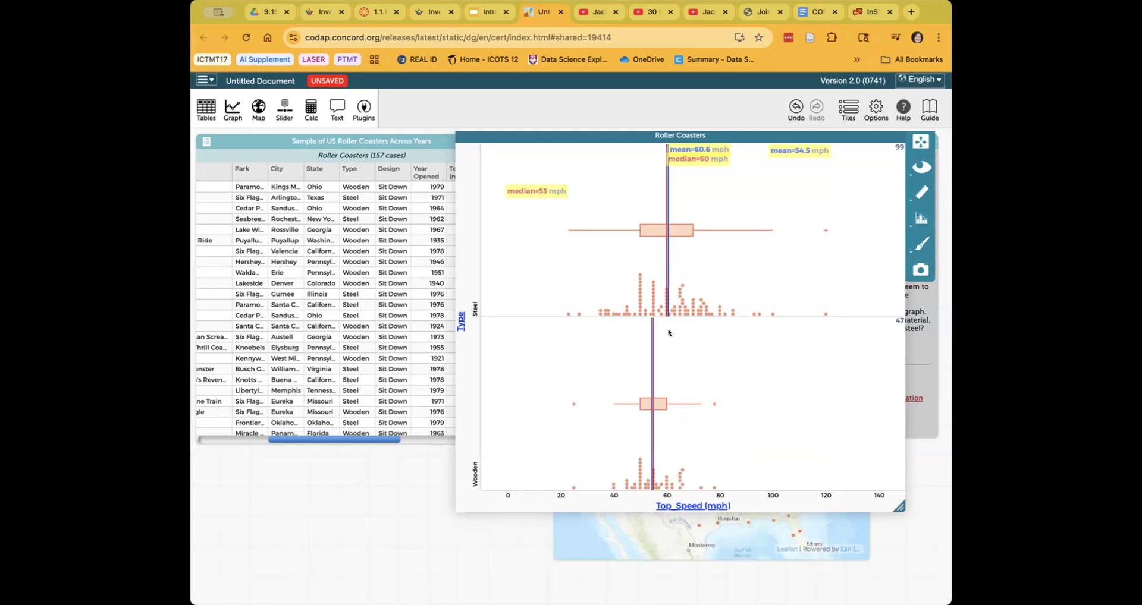
left_click(259, 141)
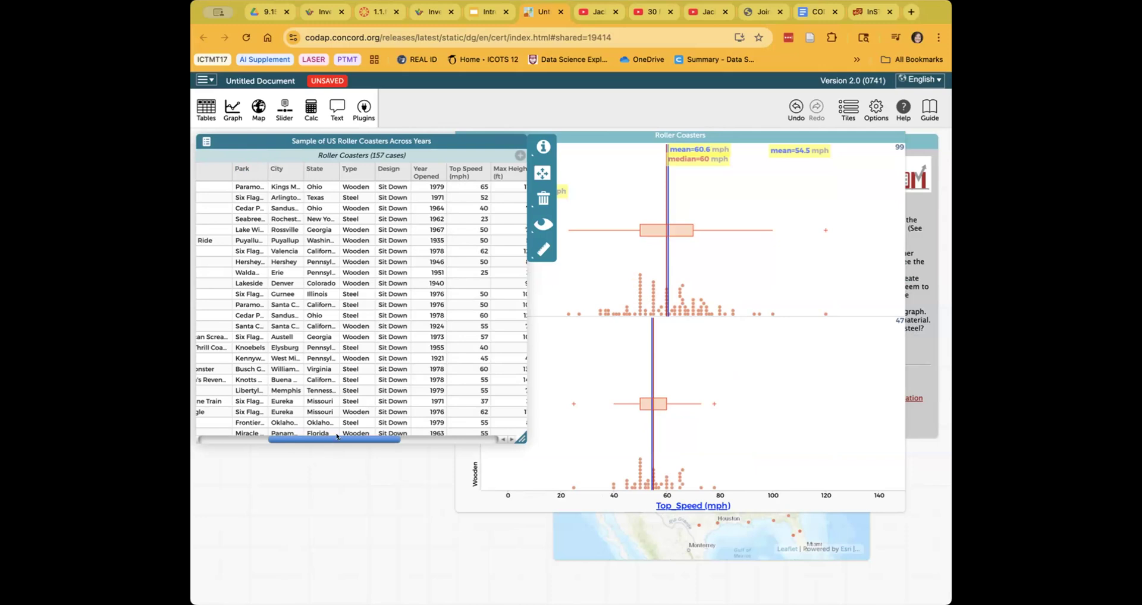
- Drop the Max_Height column onto the graph to colour dots, with an 18–420 ft legend
left_click_drag(293, 435, 376, 440)
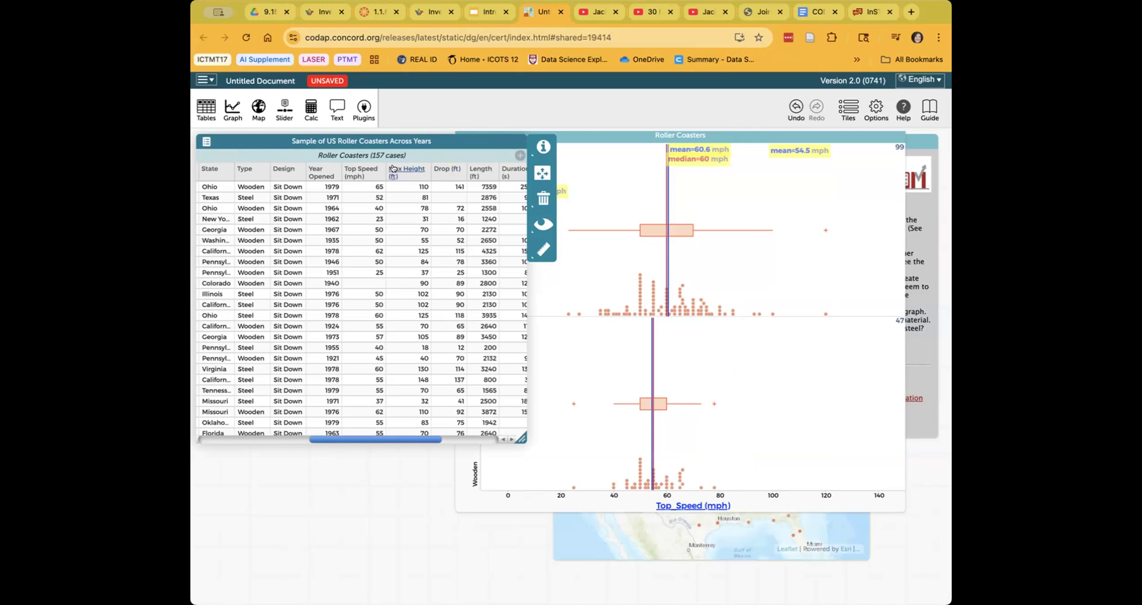
left_click_drag(393, 169, 750, 292)
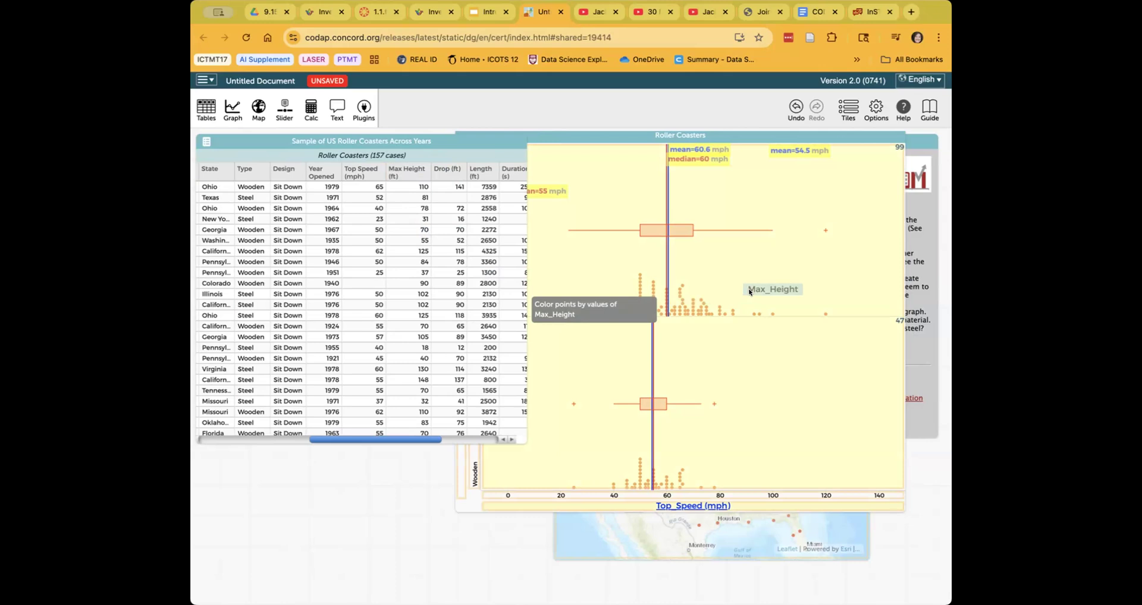
left_click_drag(750, 291, 747, 289)
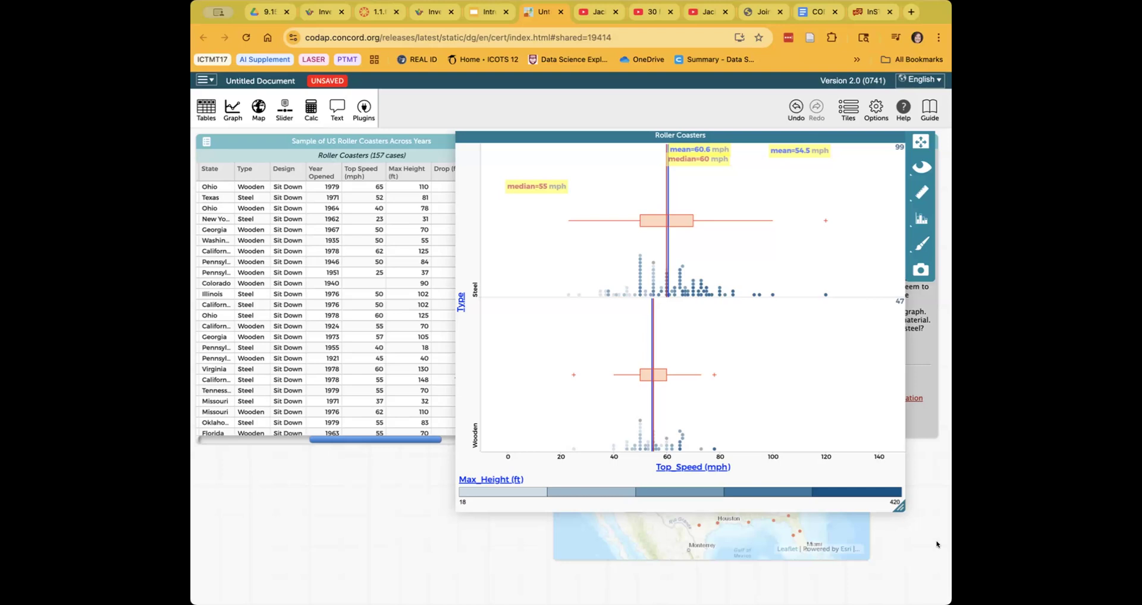
- Select coasters in each Max_Height legend range, from tallest down to the lowest
left_click(851, 489)
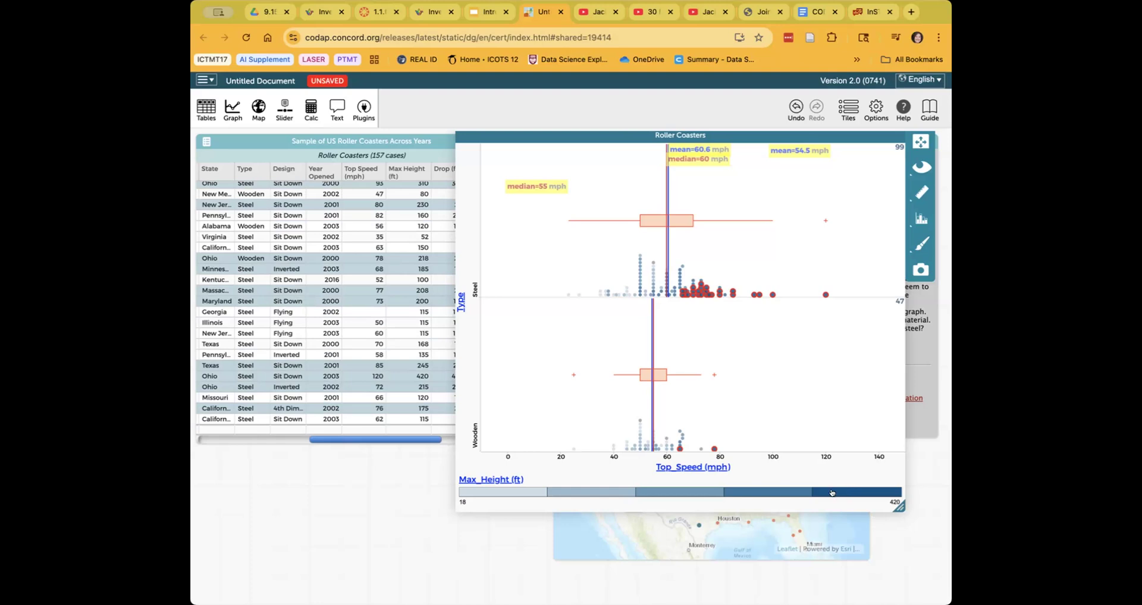
left_click(758, 492)
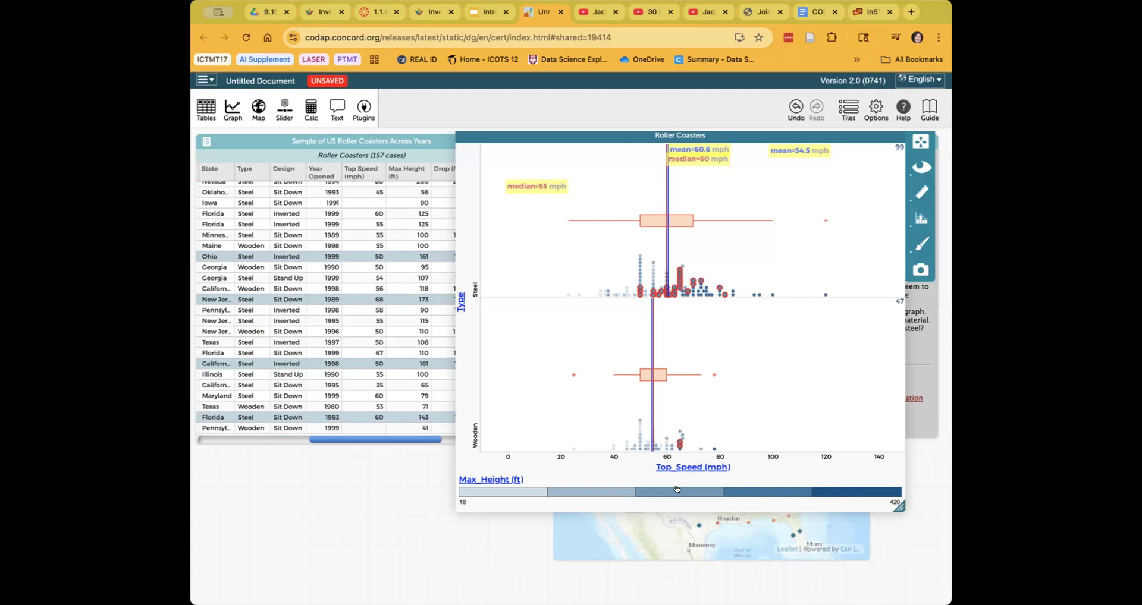
left_click(589, 491)
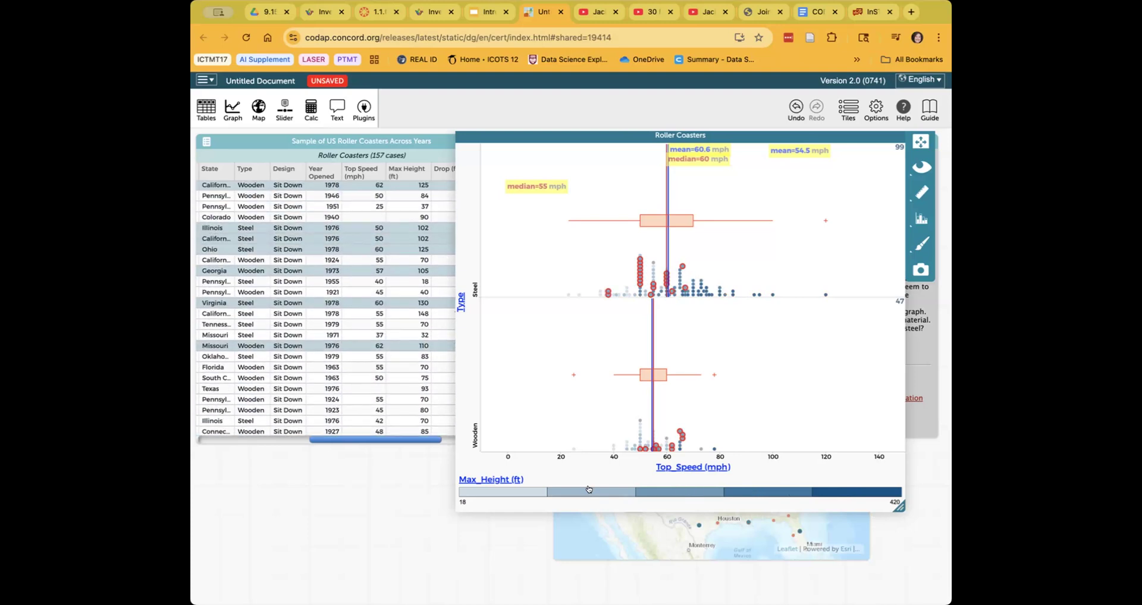
left_click(579, 490)
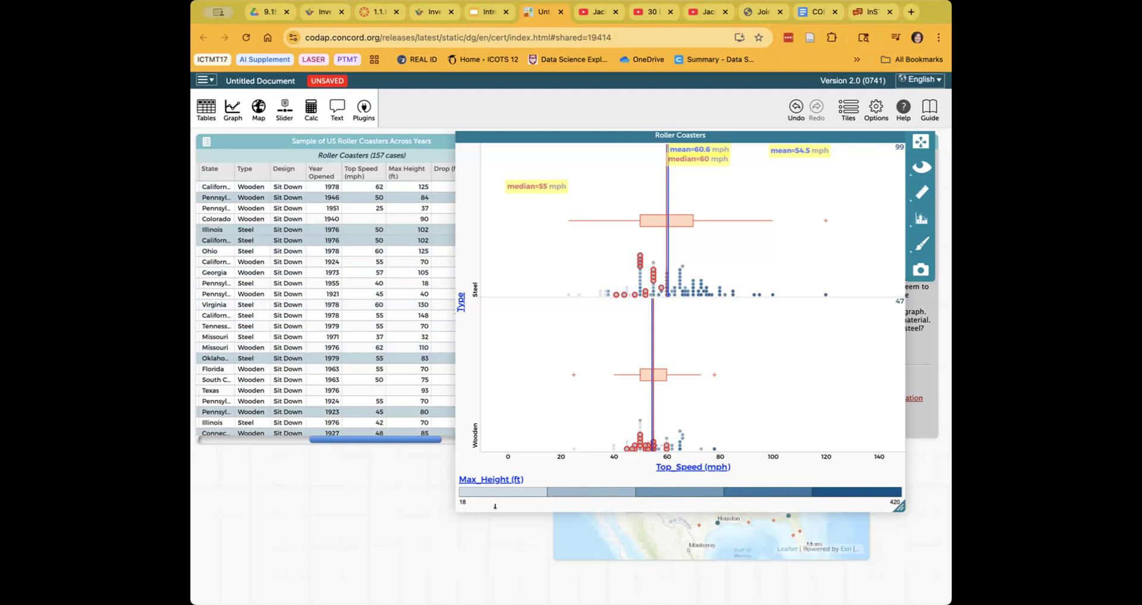
left_click(496, 492)
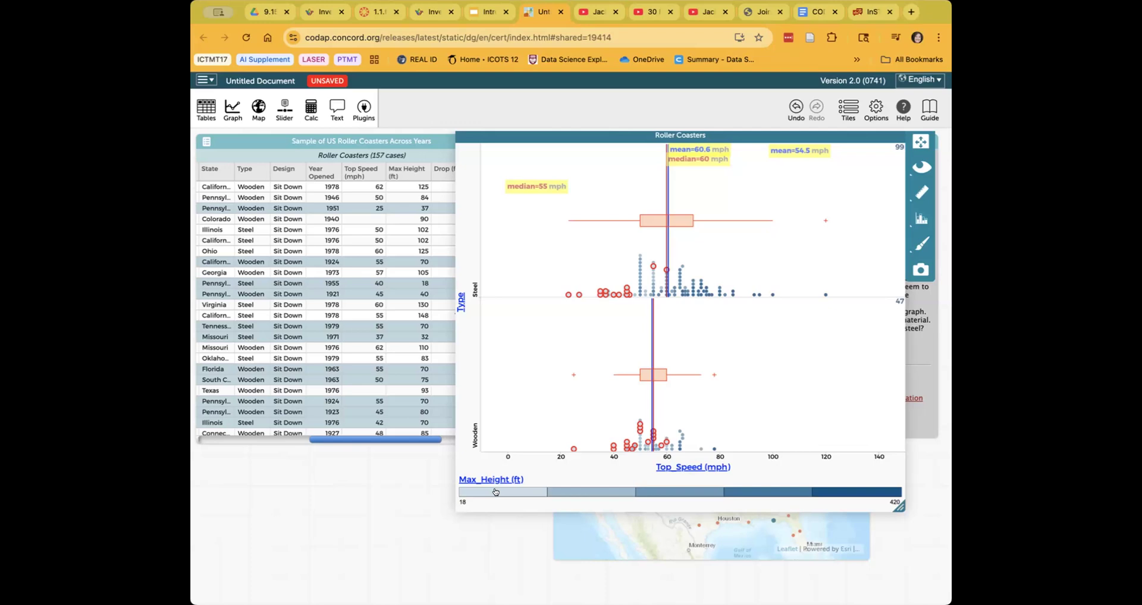
- Return to Google Slides and advance to the 'Explore the U.S. Roller Coaster Dataset' slide
left_click(482, 15)
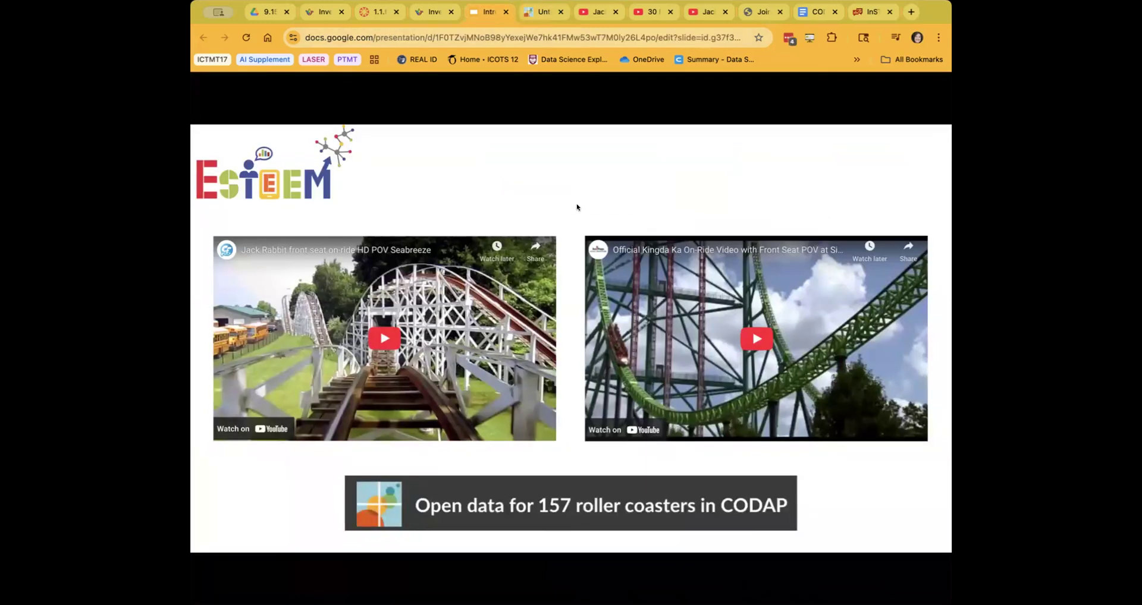
left_click(616, 183)
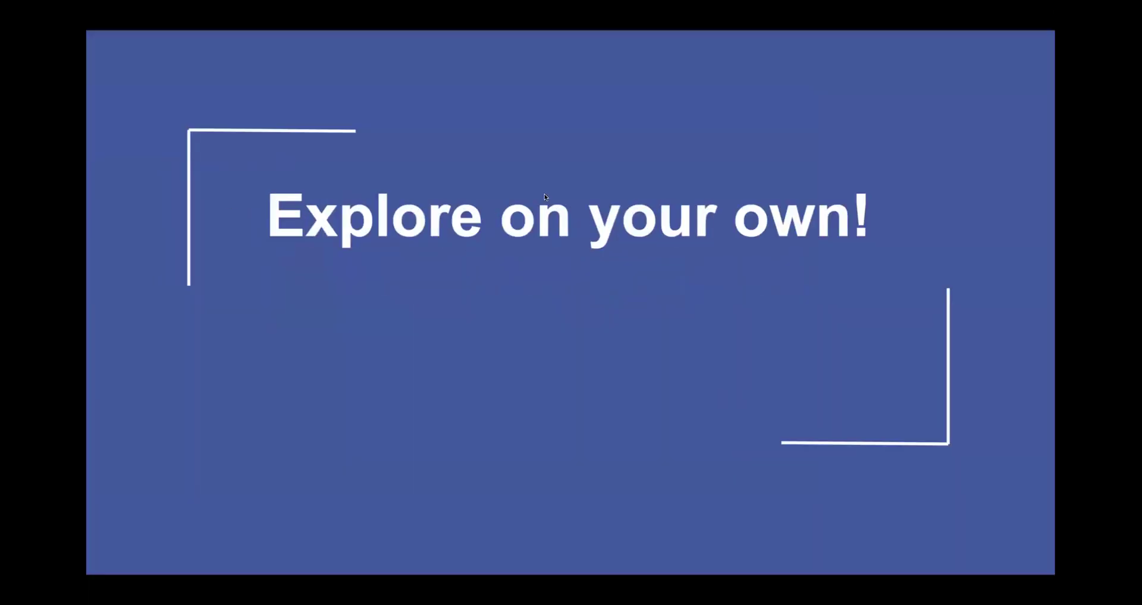
left_click(545, 197)
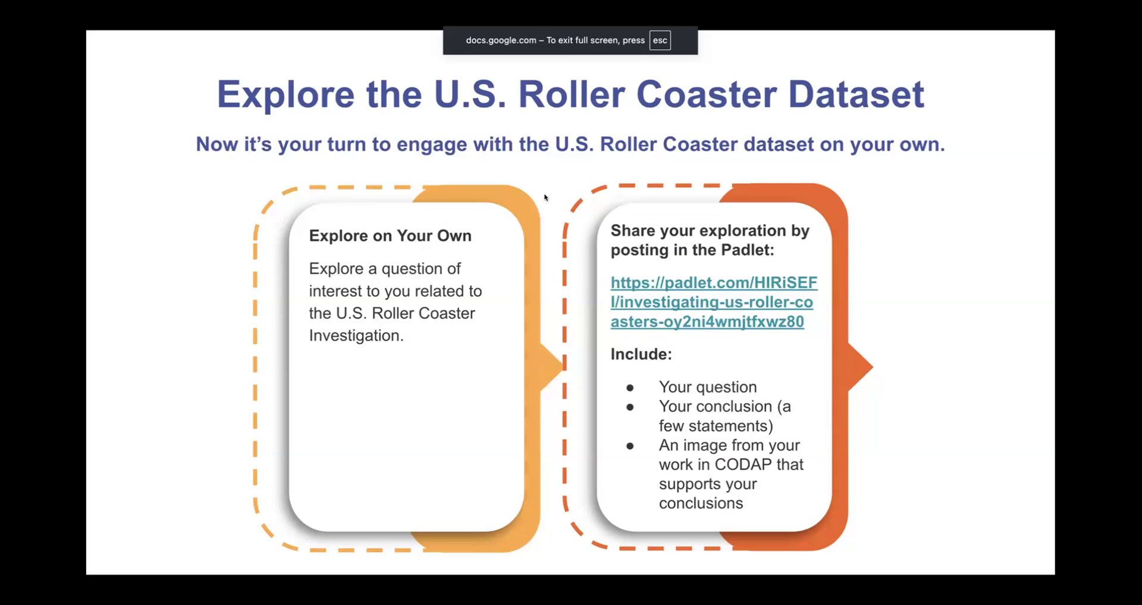
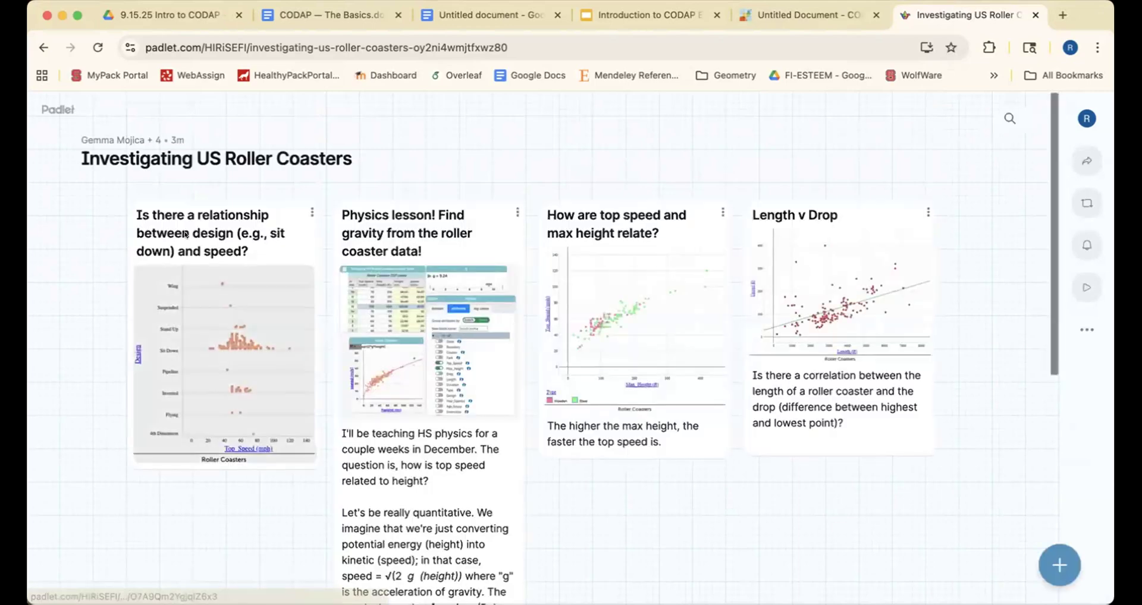
left_click(238, 321)
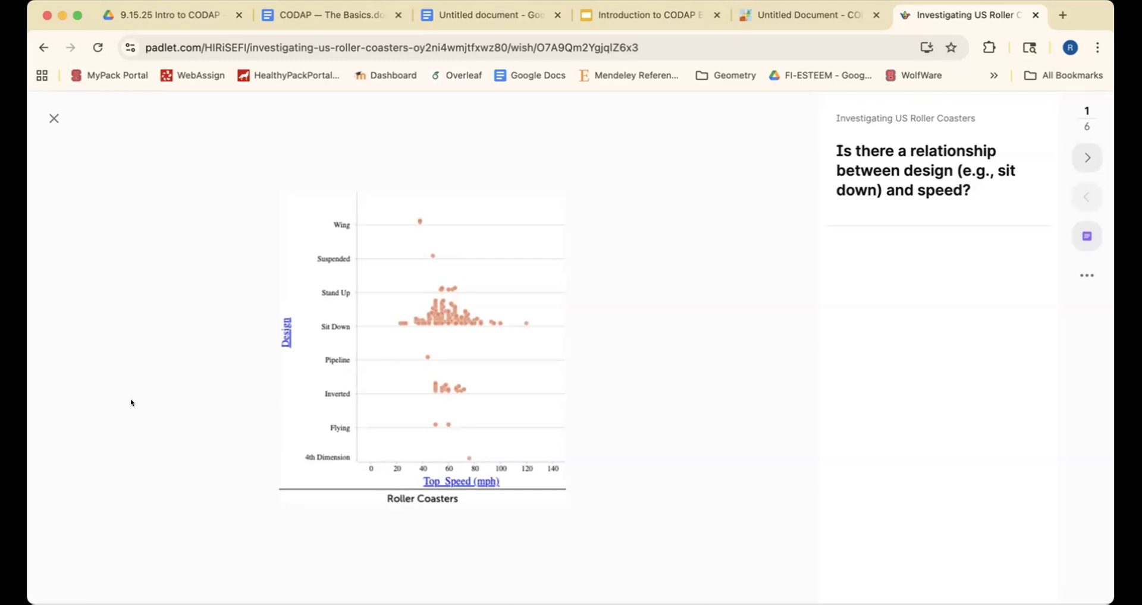
left_click(44, 121)
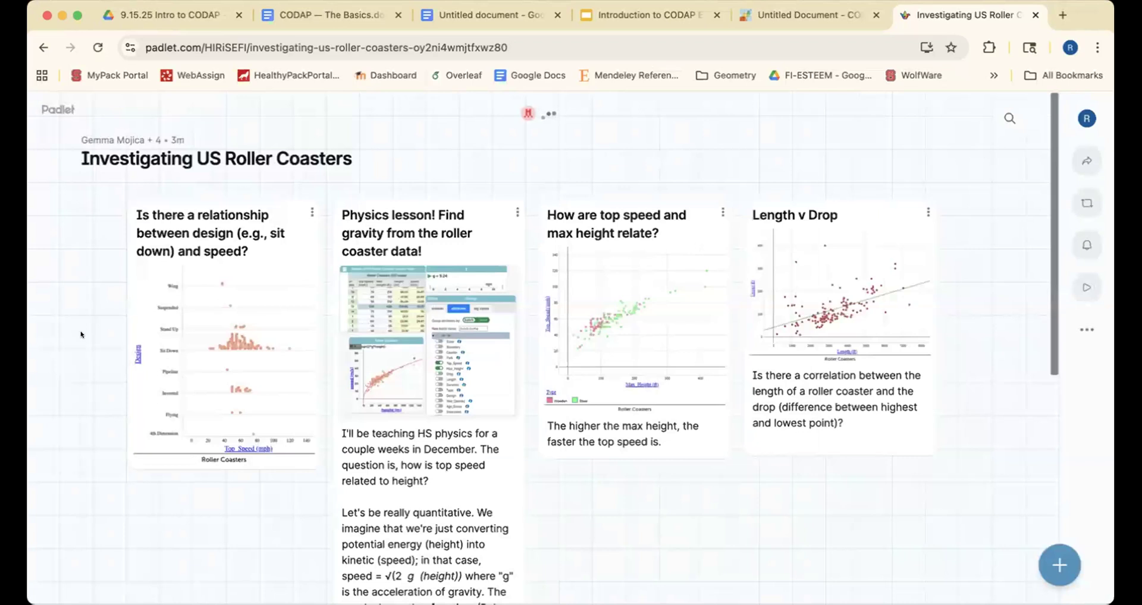
- Scroll through the board, then enlarge the 'How are top speed and max height related?' scatter plot post
scroll(81, 334, "down", 2)
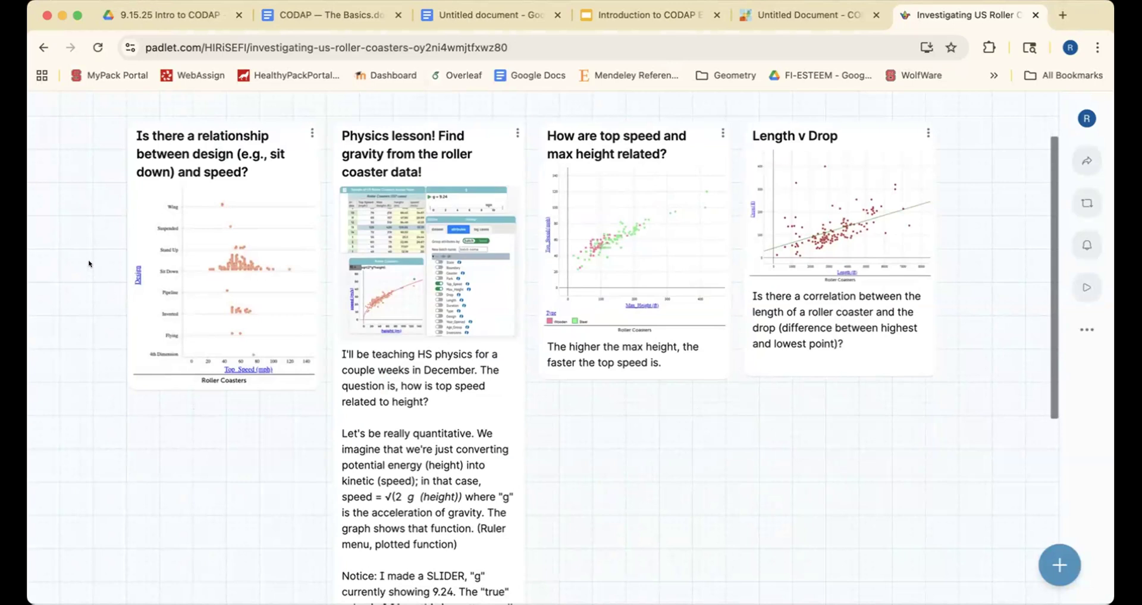
scroll(89, 264, "down", 5)
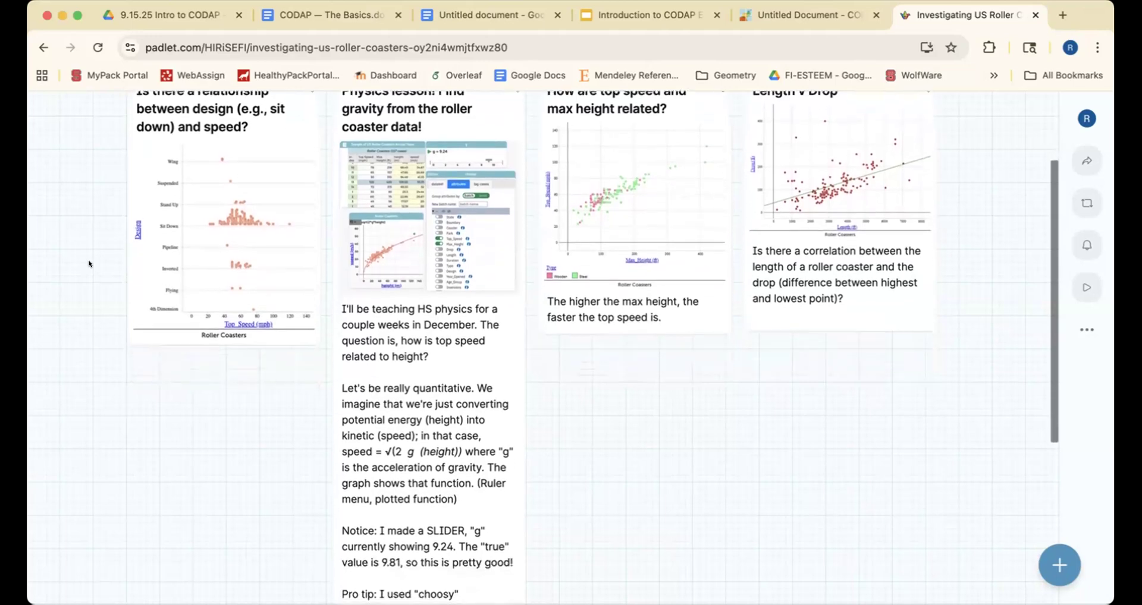
scroll(88, 264, "down", 3)
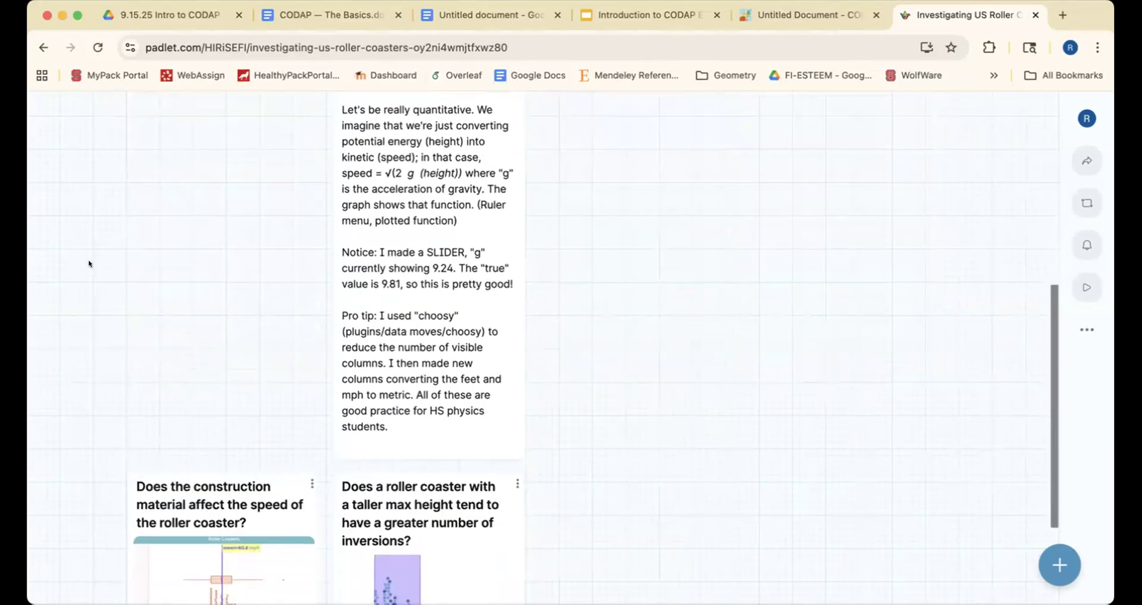
scroll(89, 264, "up", 7)
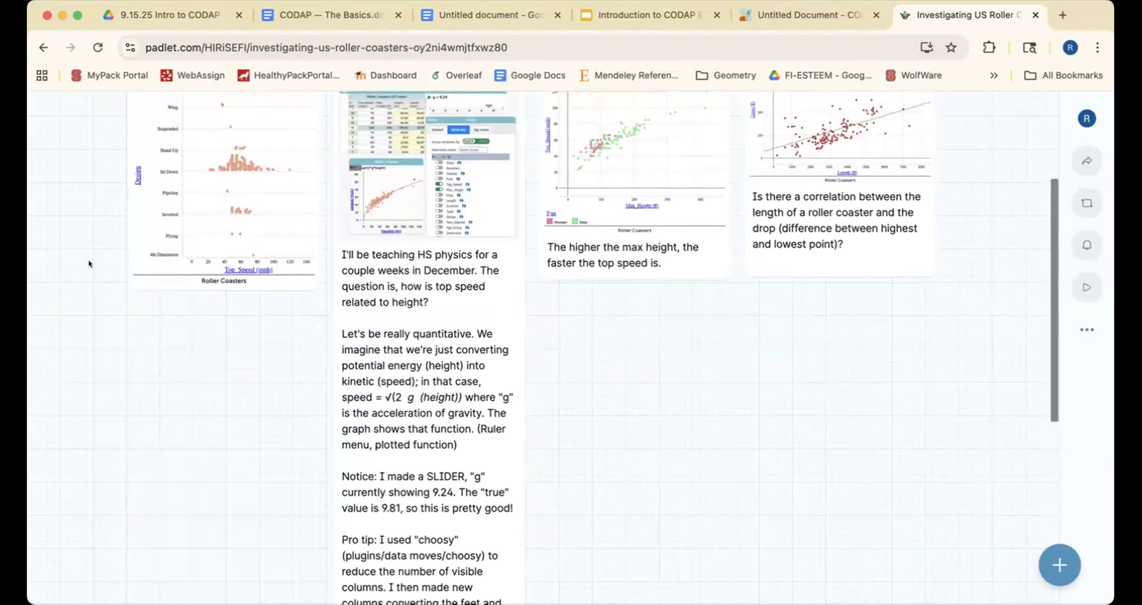
scroll(88, 264, "up", 2)
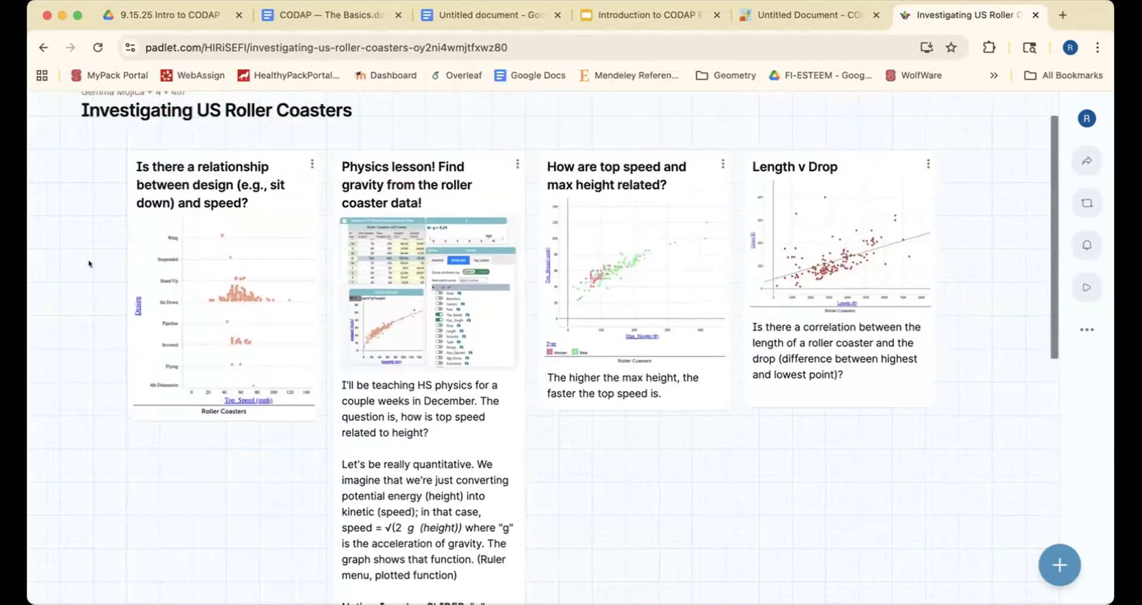
left_click(671, 275)
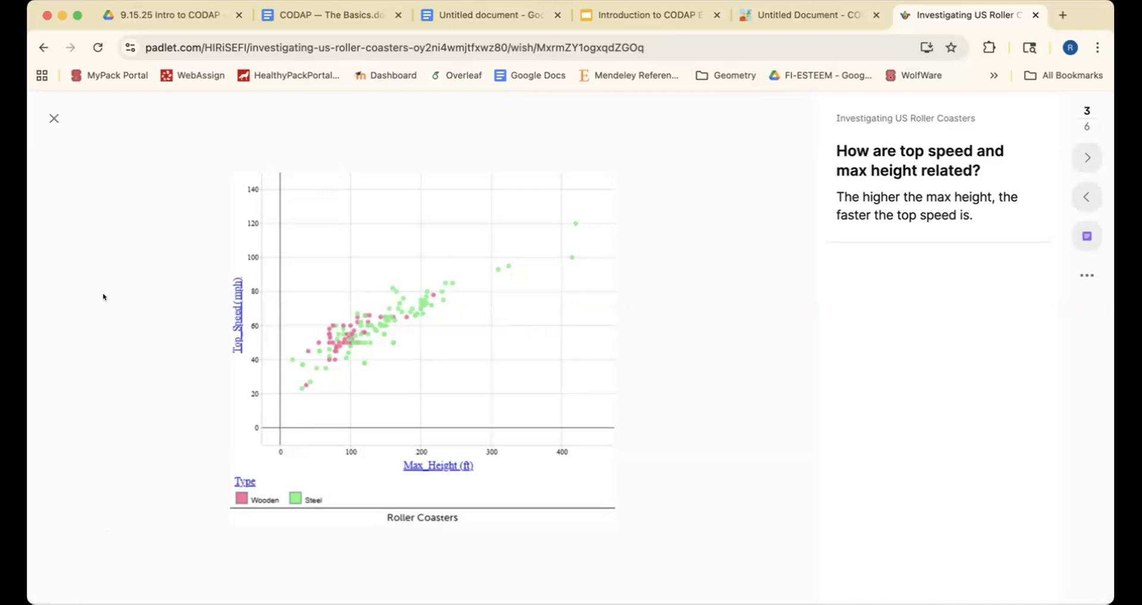
- Close the enlarged top speed and max height post, reopen it for another look, then close it again
left_click(47, 118)
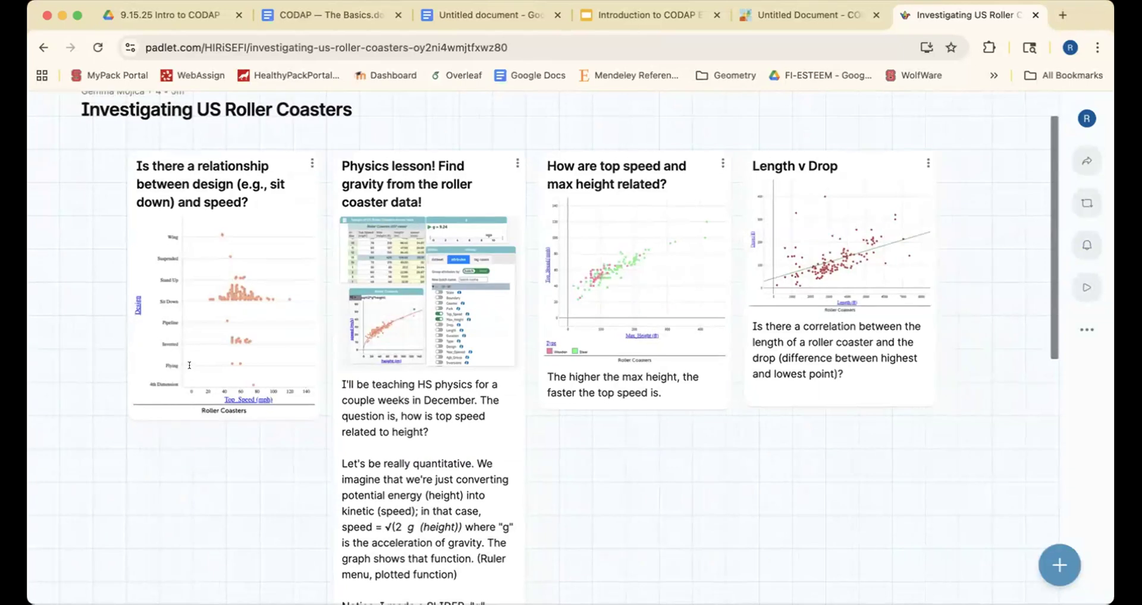
left_click(624, 248)
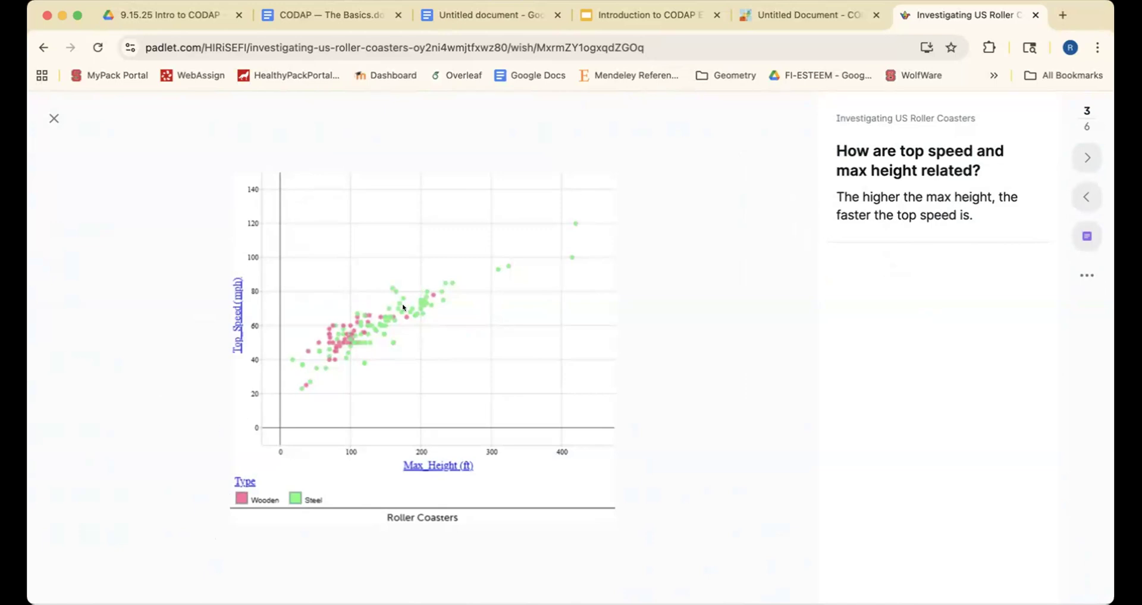
left_click(48, 115)
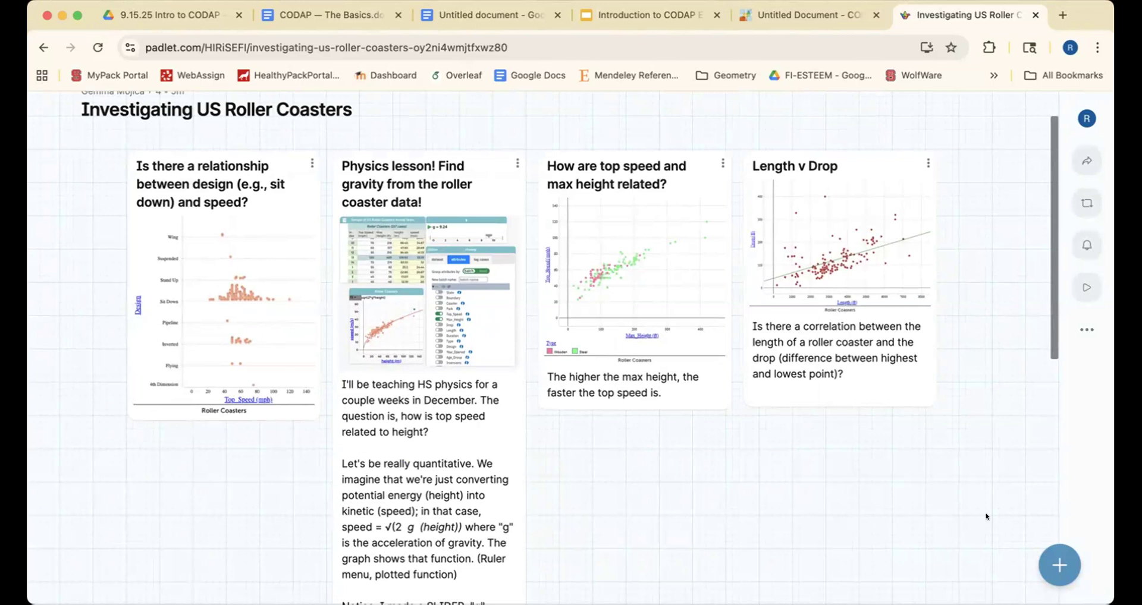
scroll(986, 517, "down", 3)
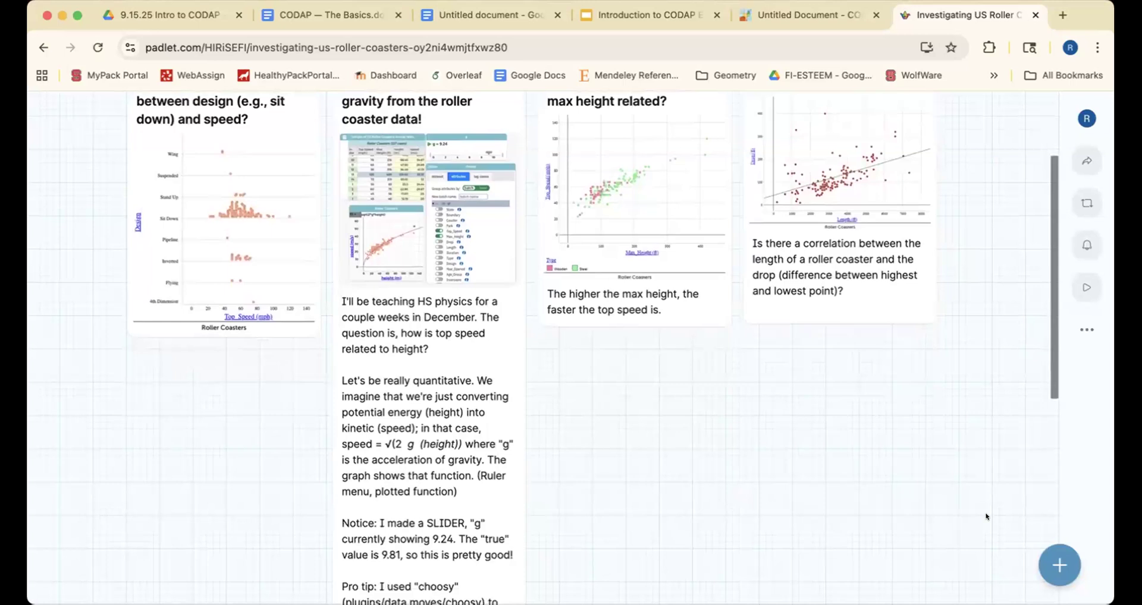
scroll(986, 517, "down", 3)
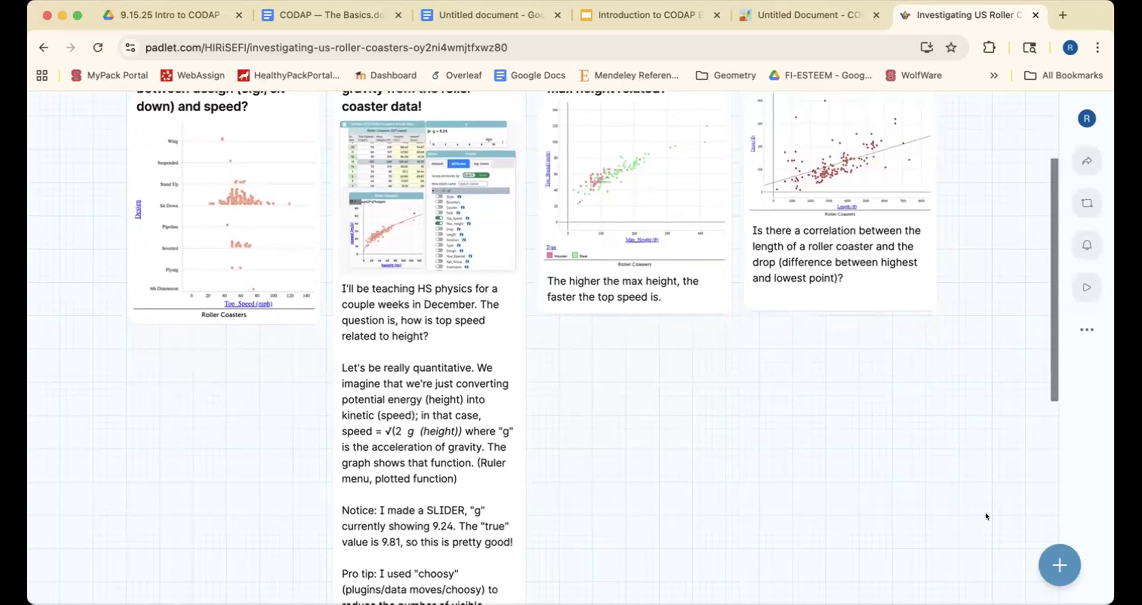
scroll(986, 517, "down", 10)
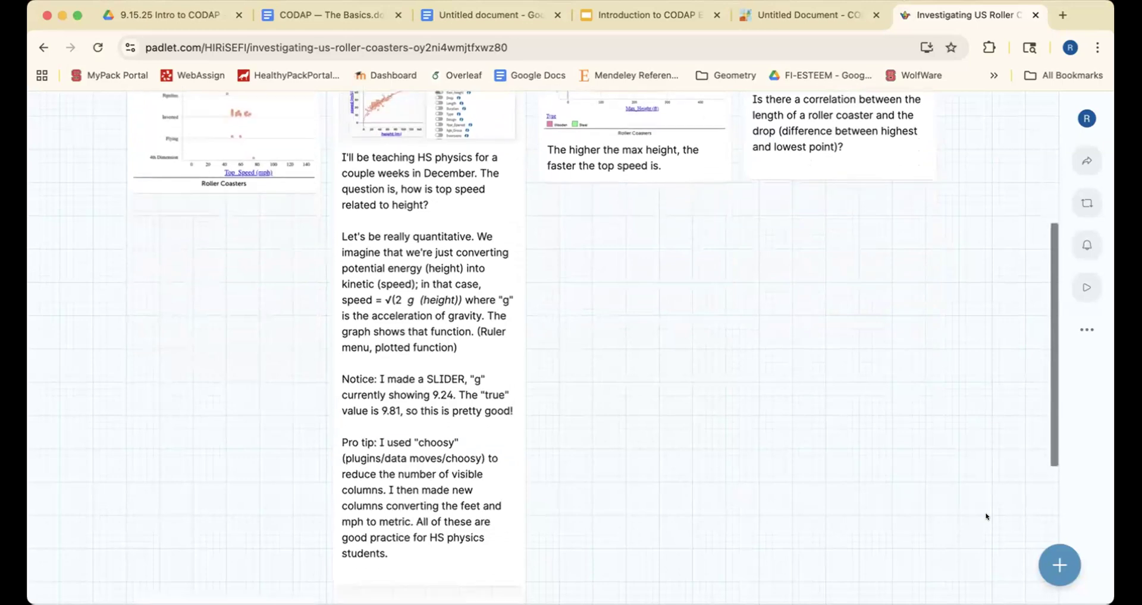
scroll(986, 517, "up", 15)
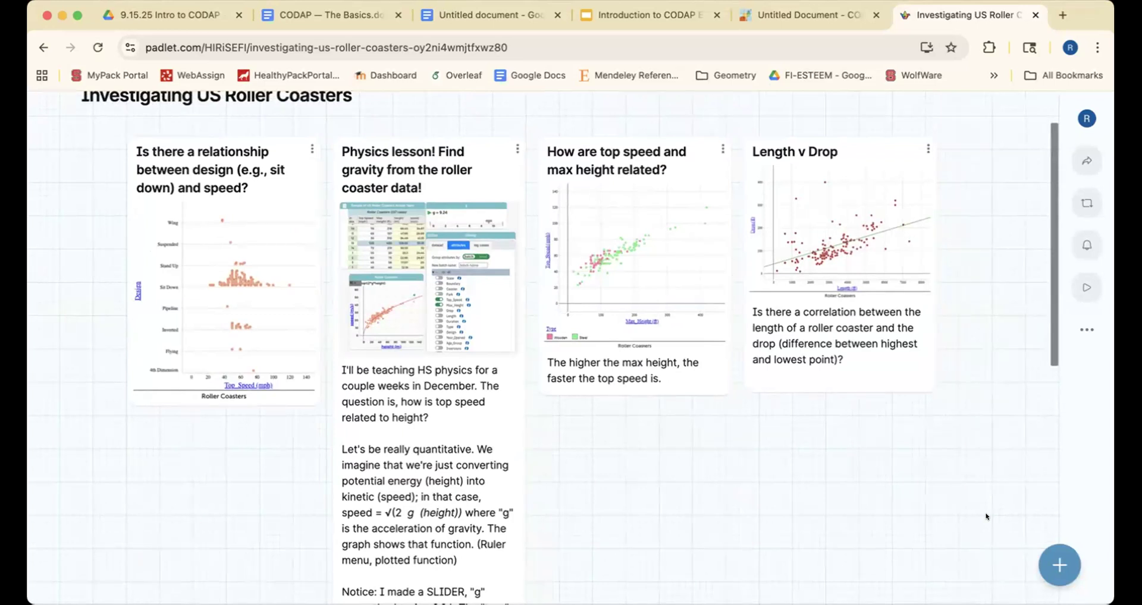
left_click(857, 251)
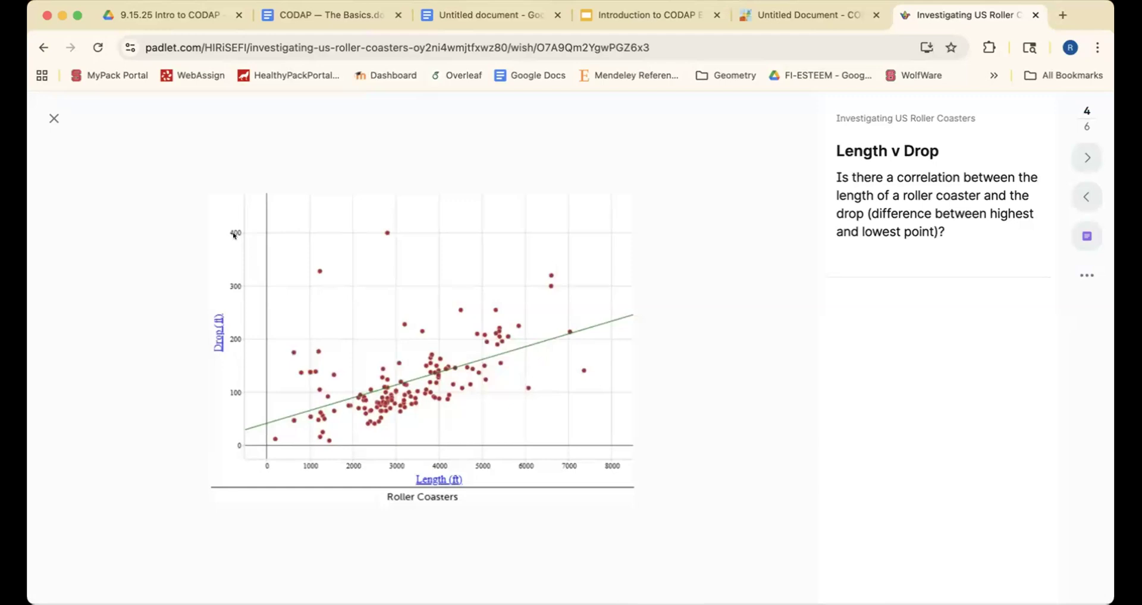
left_click(47, 118)
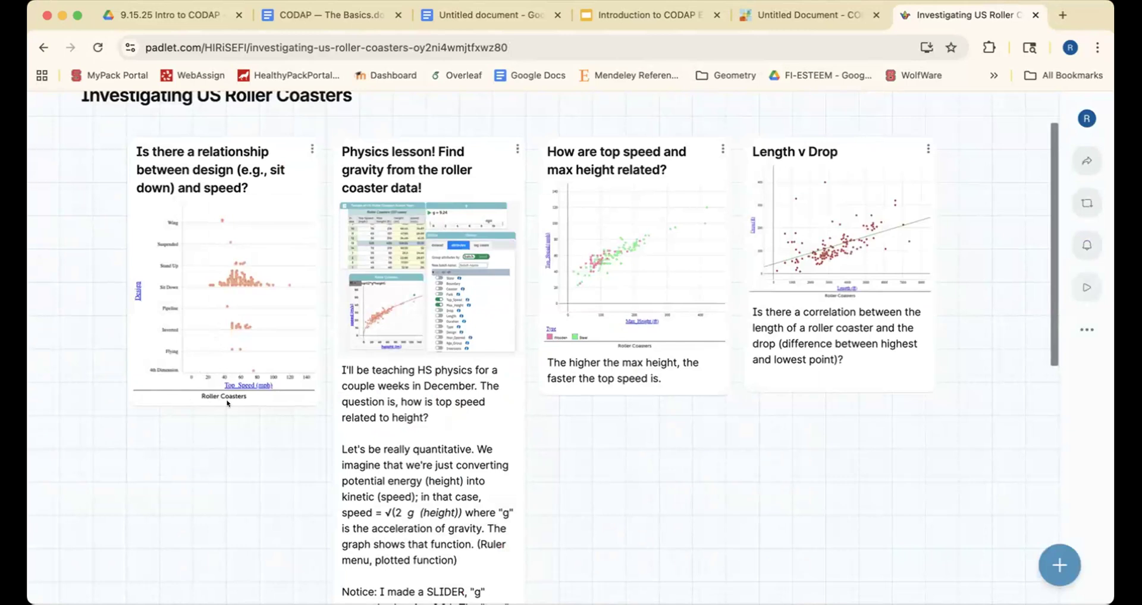
scroll(621, 446, "down", 2)
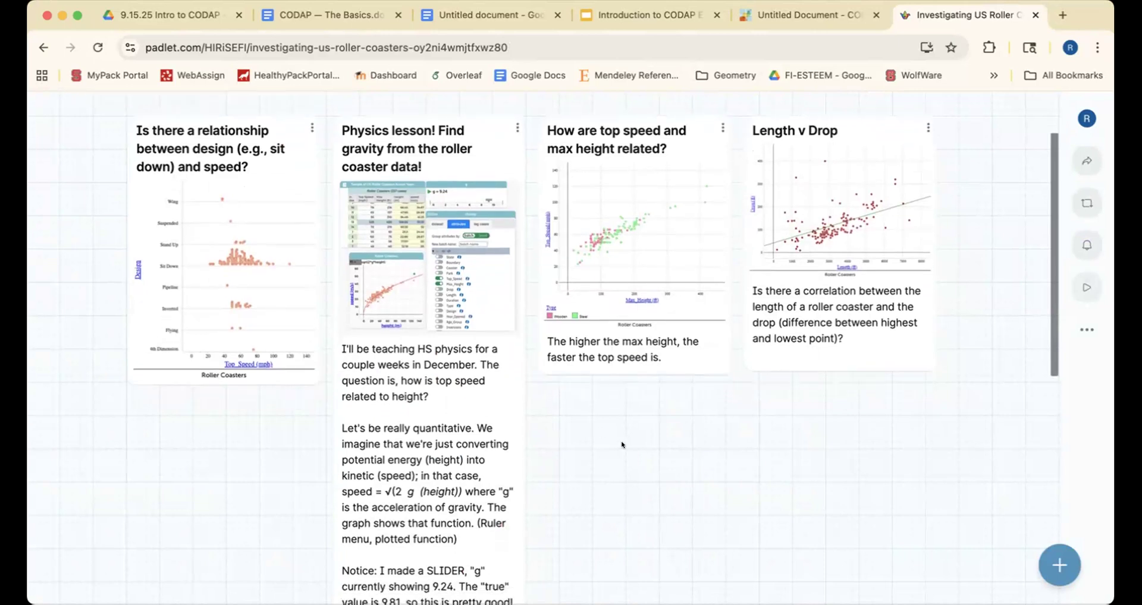
scroll(622, 444, "down", 1)
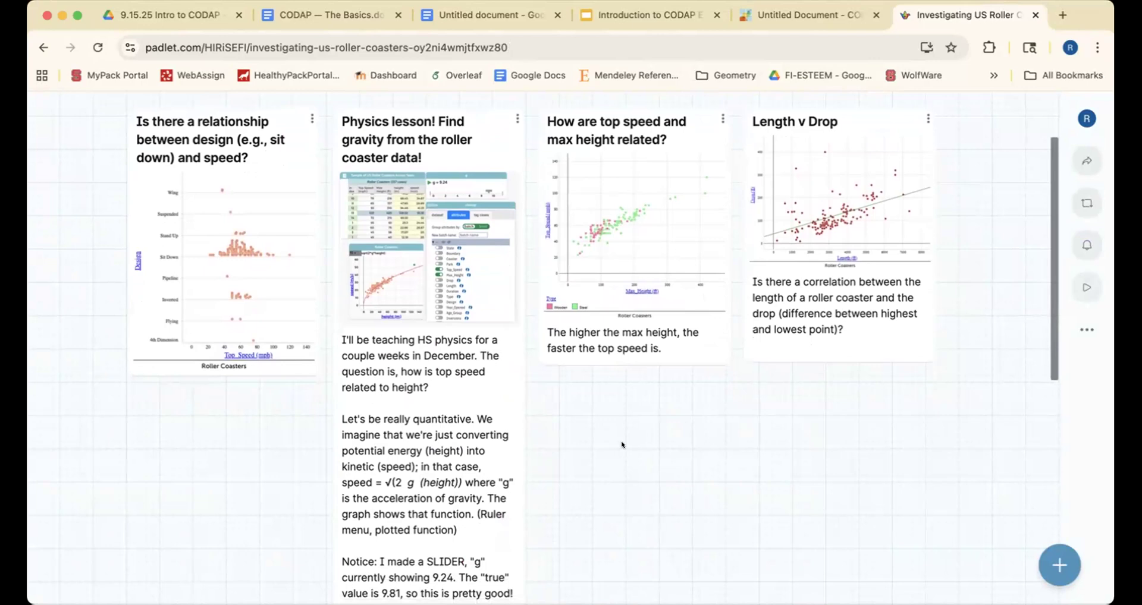
scroll(621, 444, "down", 10)
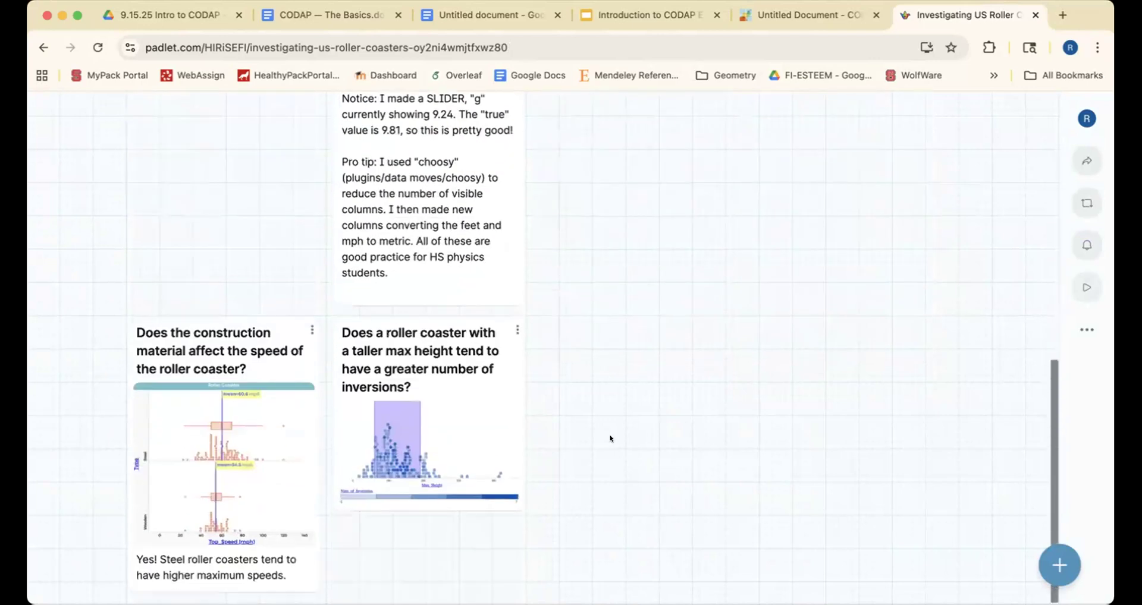
scroll(409, 174, "up", 9)
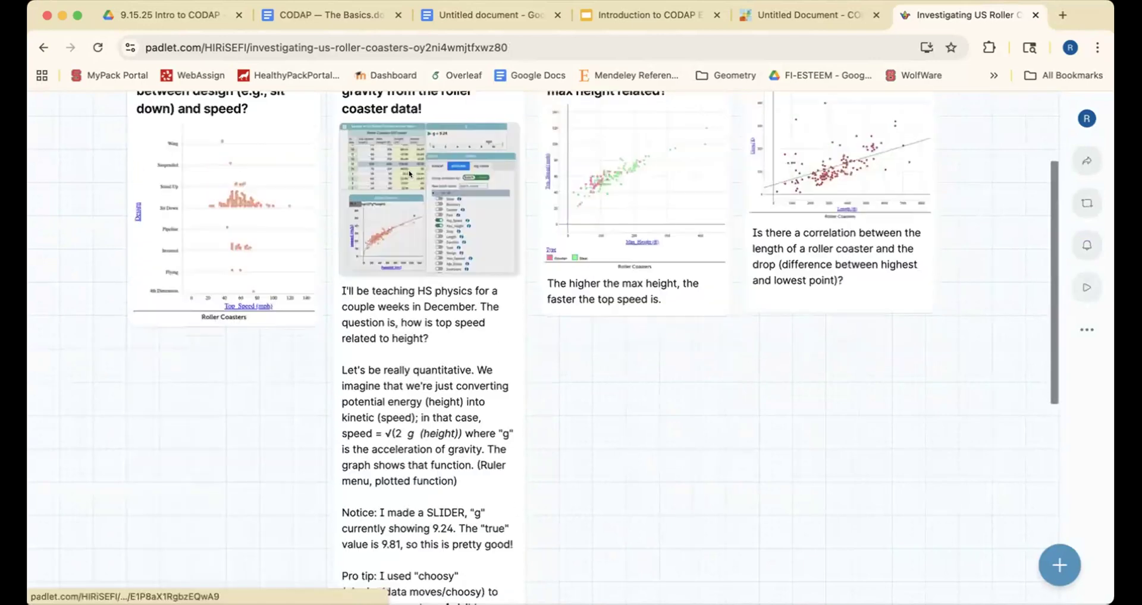
- Expand the 'Physics lesson!' post full-size
left_click(409, 173)
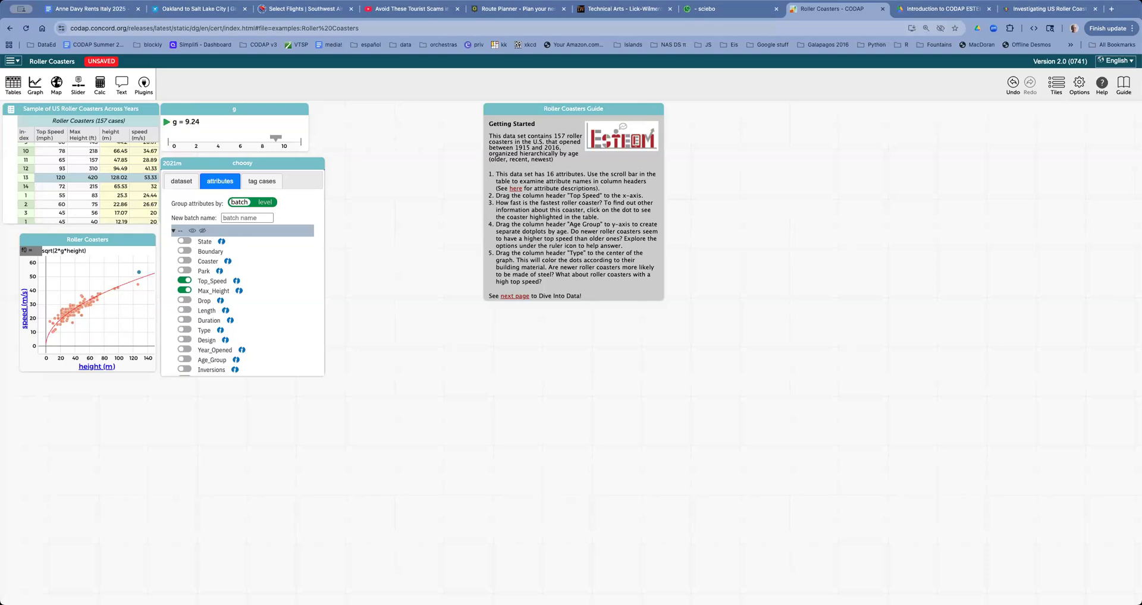
- Narrow the browser window, enlarge the Roller Coasters speed-versus-height graph, and increase its point size
left_click_drag(1140, 604, 475, 512)
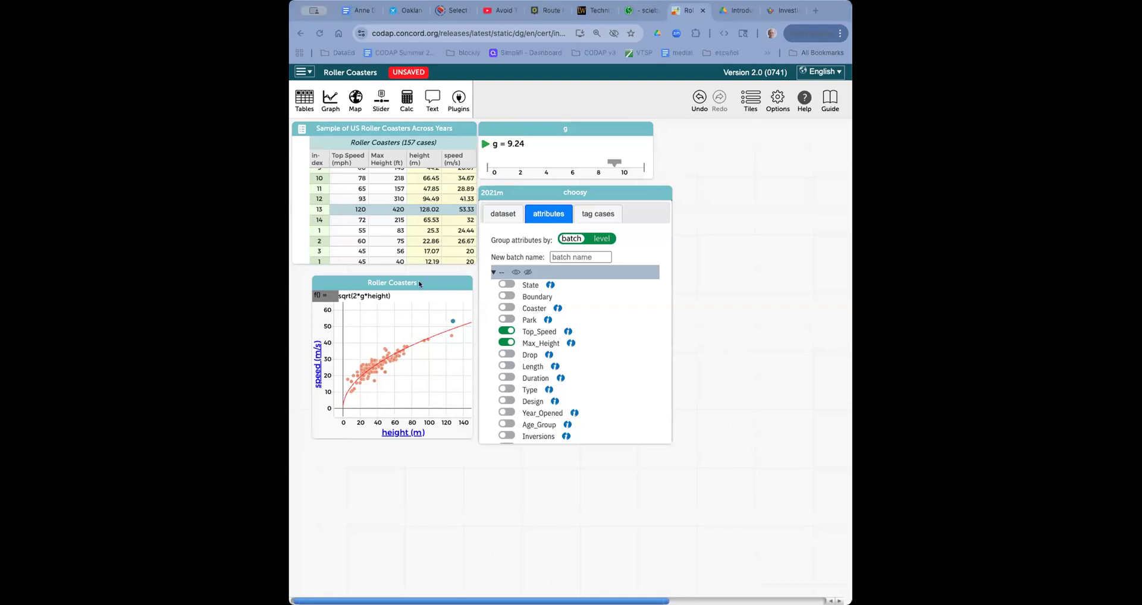
left_click_drag(426, 282, 419, 279)
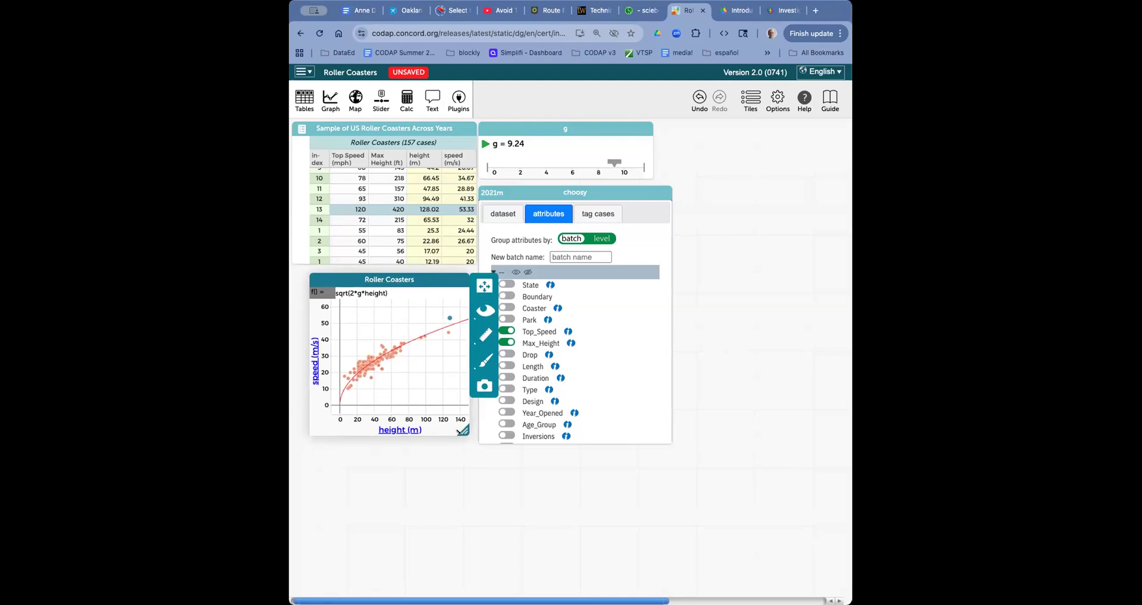
left_click_drag(463, 431, 635, 541)
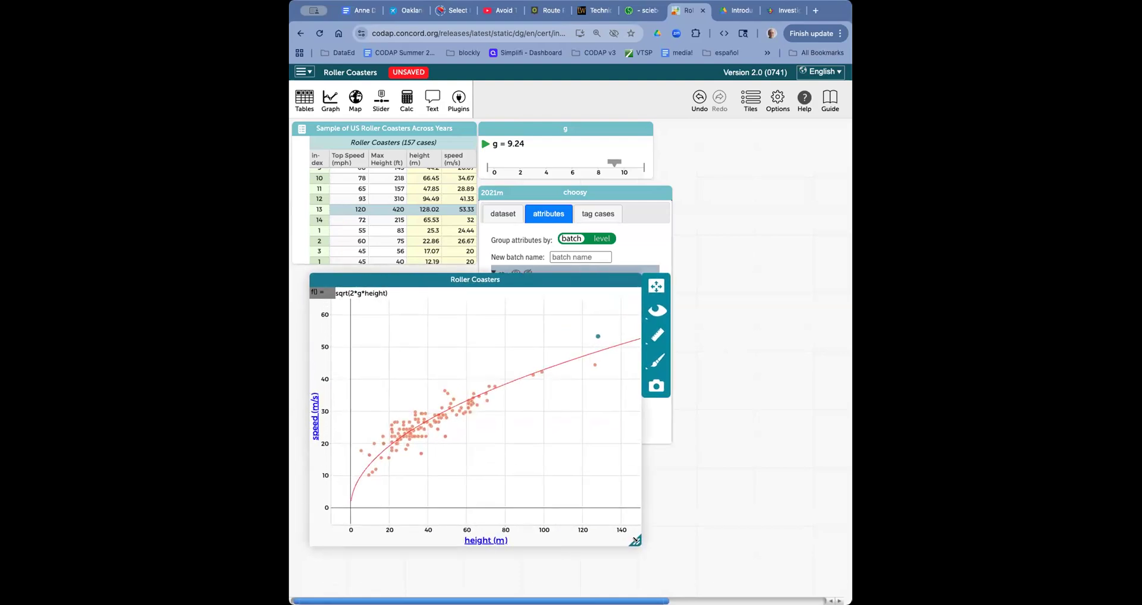
left_click(657, 361)
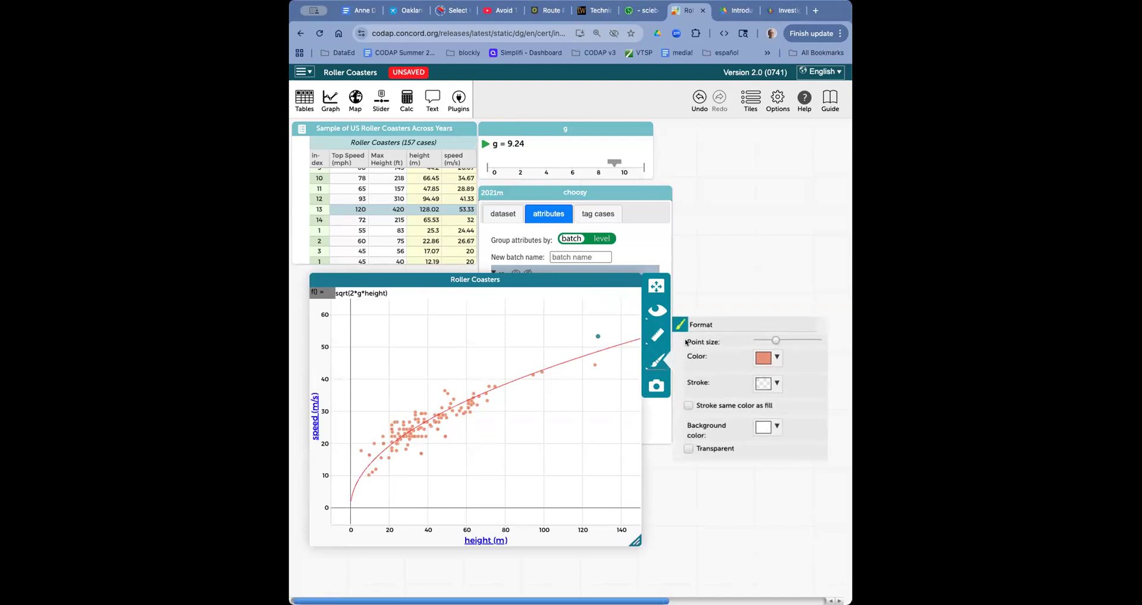
left_click_drag(776, 340, 802, 340)
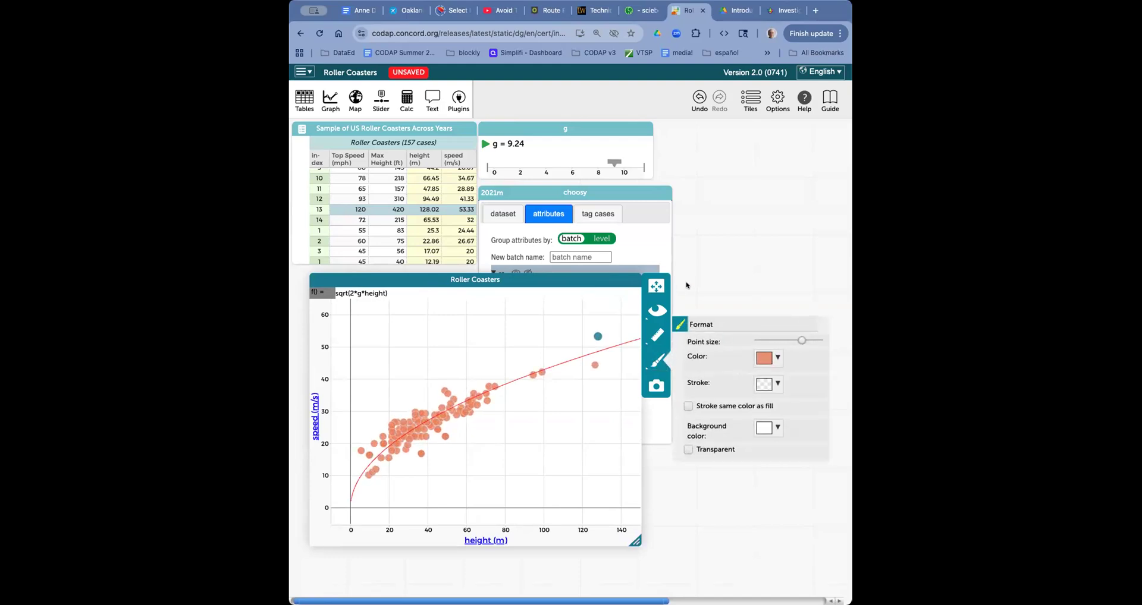
left_click(682, 285)
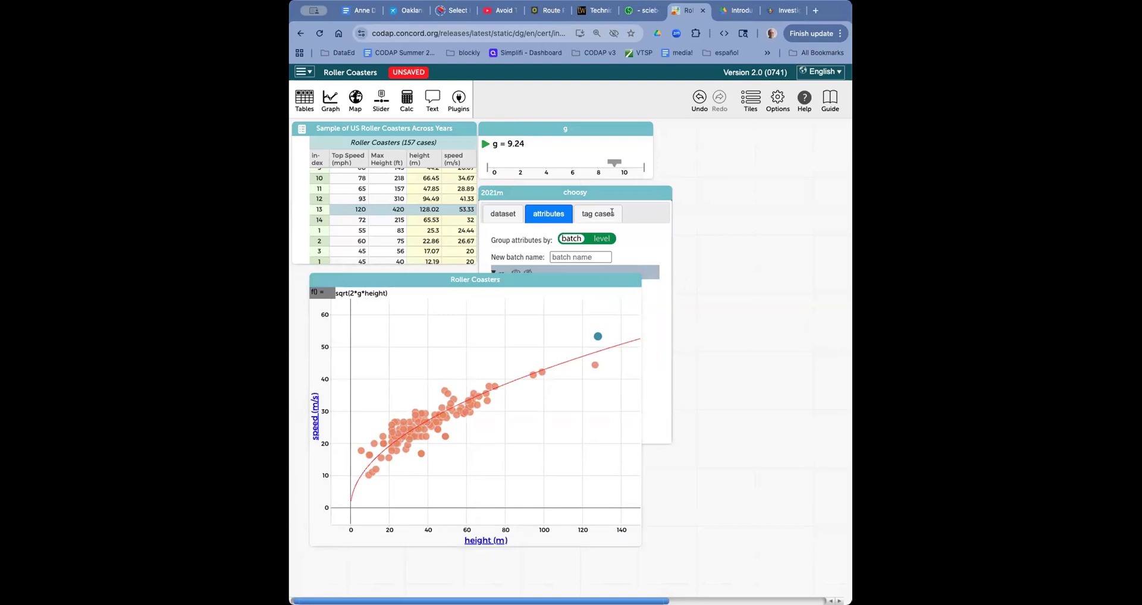
- Reapply the sqrt(2*g*height) function, move the g slider beside the graph, and vary g to 9.24
left_click(358, 293)
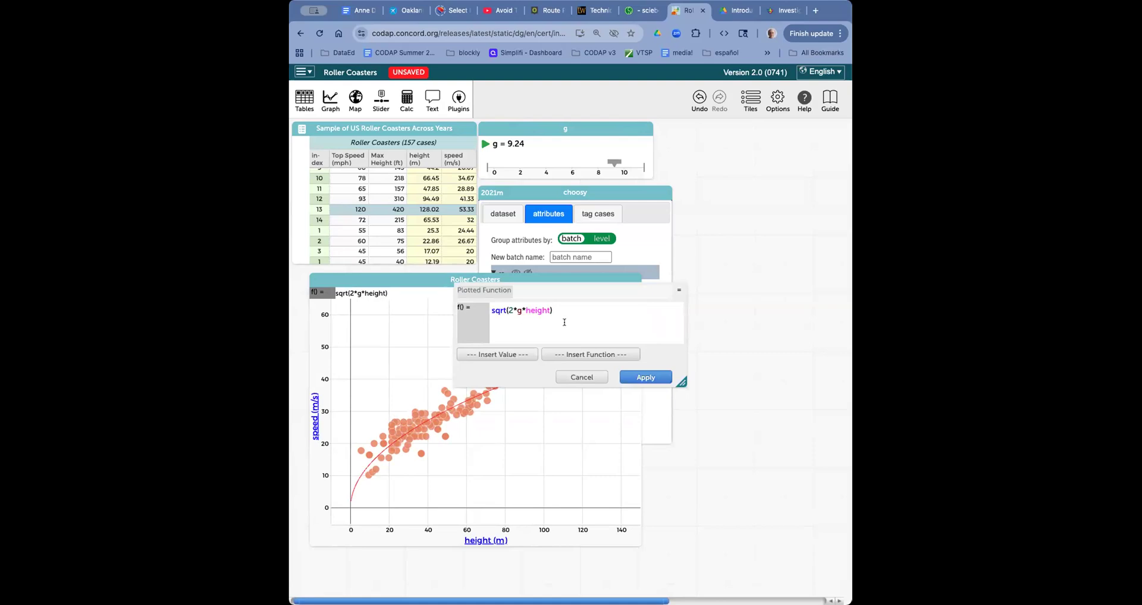
left_click(639, 380)
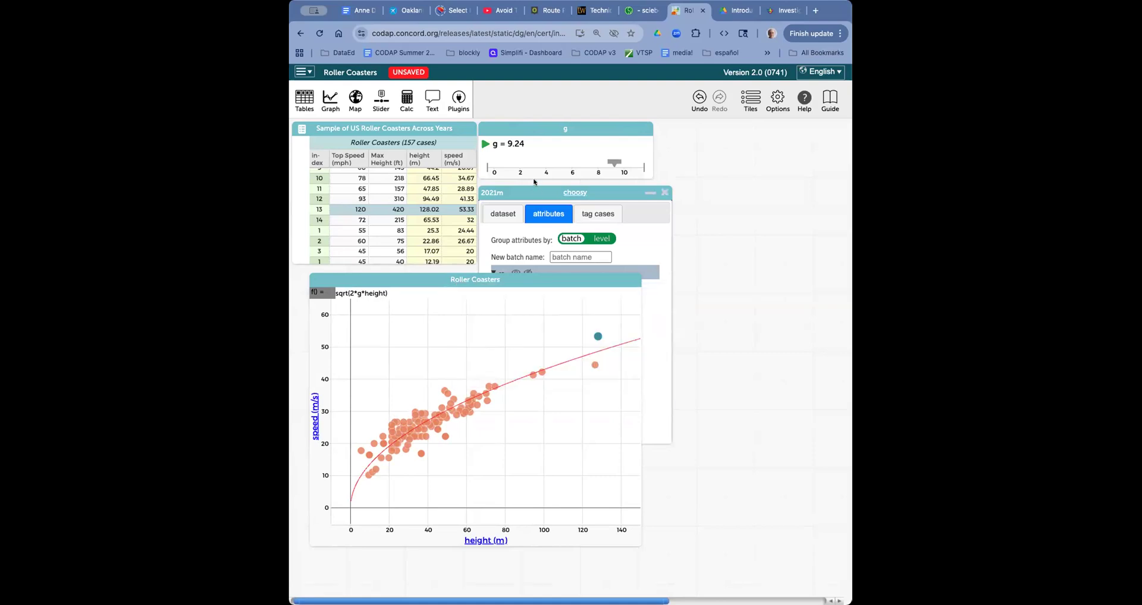
left_click_drag(534, 128, 591, 163)
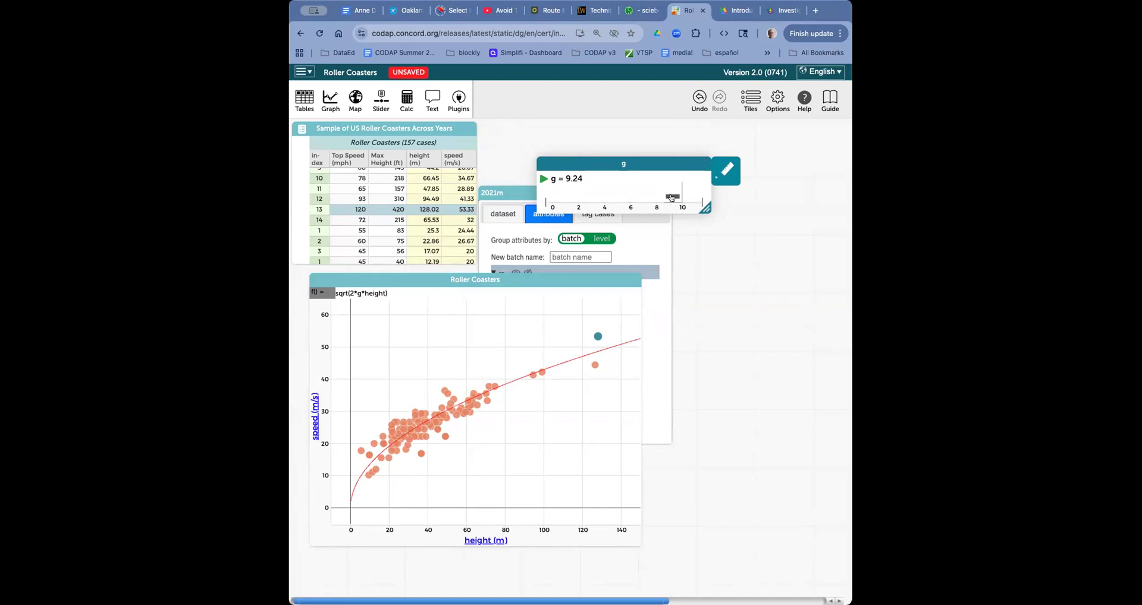
left_click_drag(671, 198, 633, 202)
left_click_drag(665, 203, 632, 198)
left_click_drag(403, 278, 415, 272)
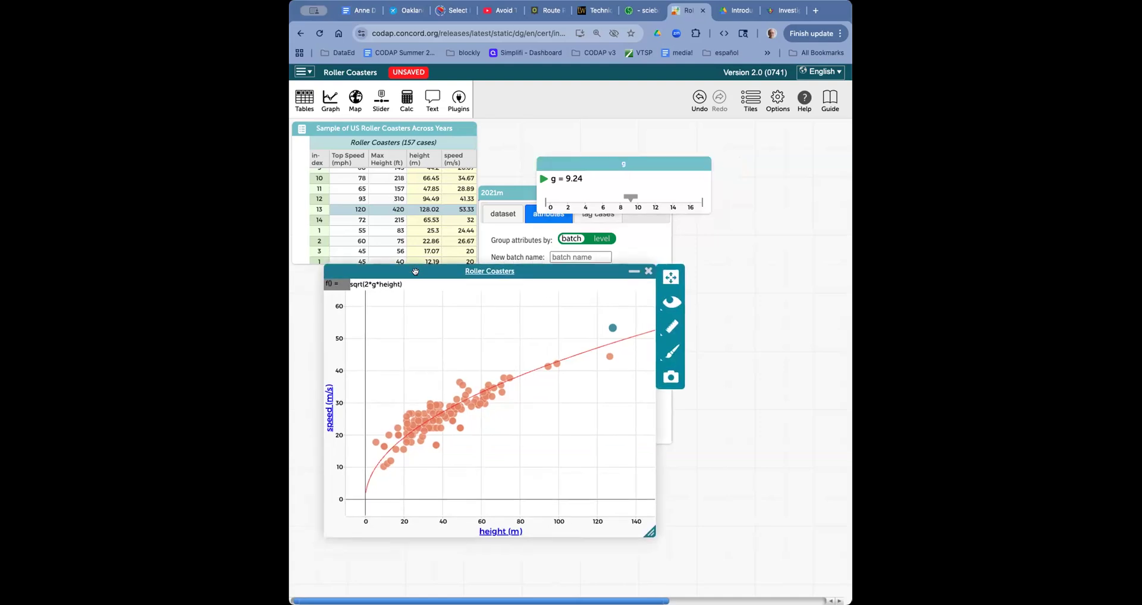